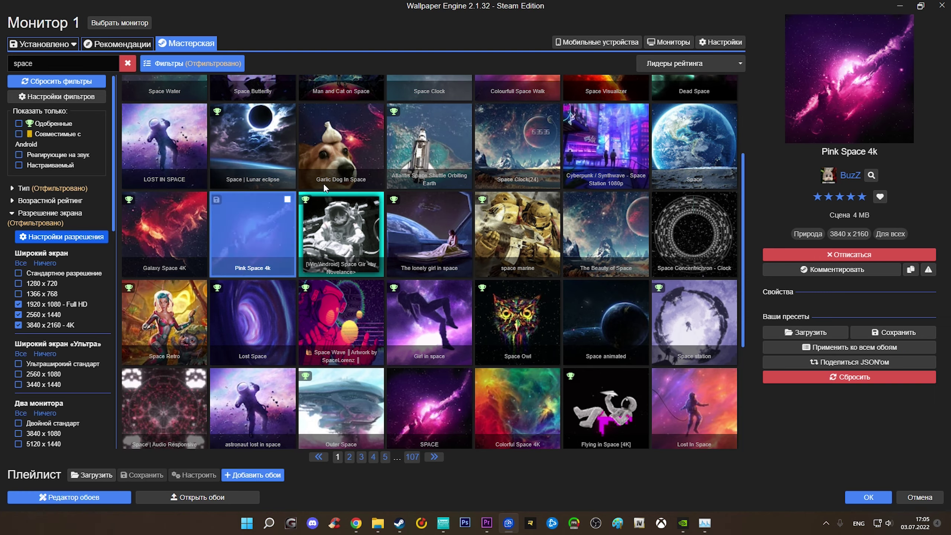
- Minimize the wallpaper browser to view the applied wallpaper on the desktop
left_click(900, 6)
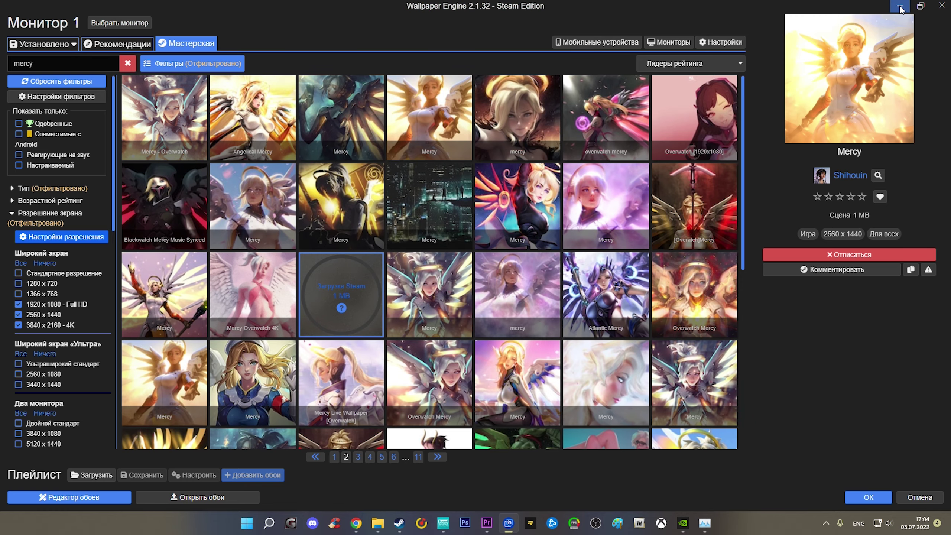
left_click(900, 7)
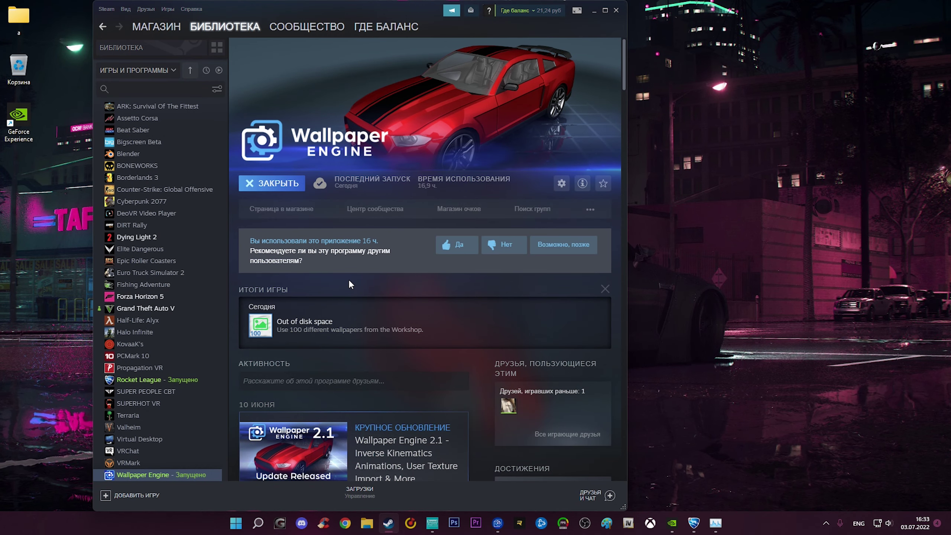
- Open Wallpaper Engine's Steam store page and check its purchase price
left_click(295, 211)
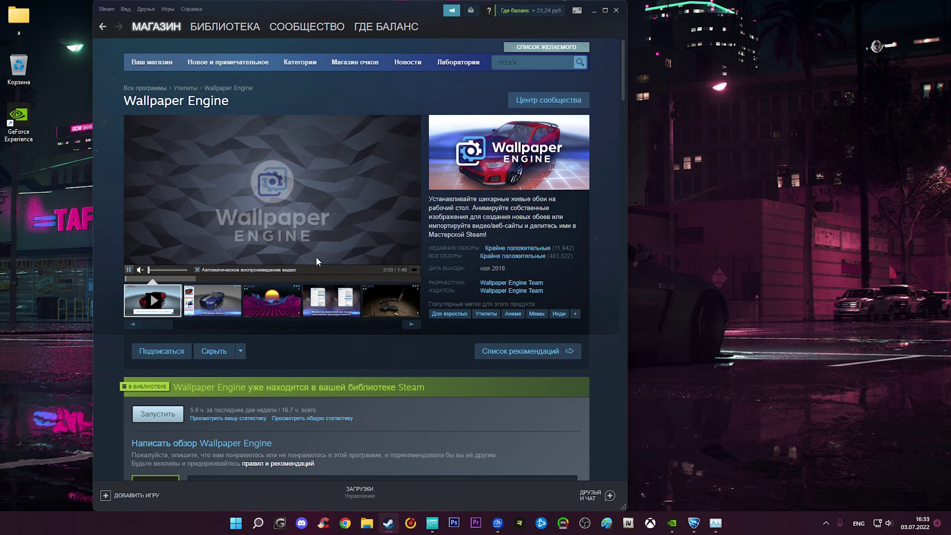
scroll(335, 402, "down", 7)
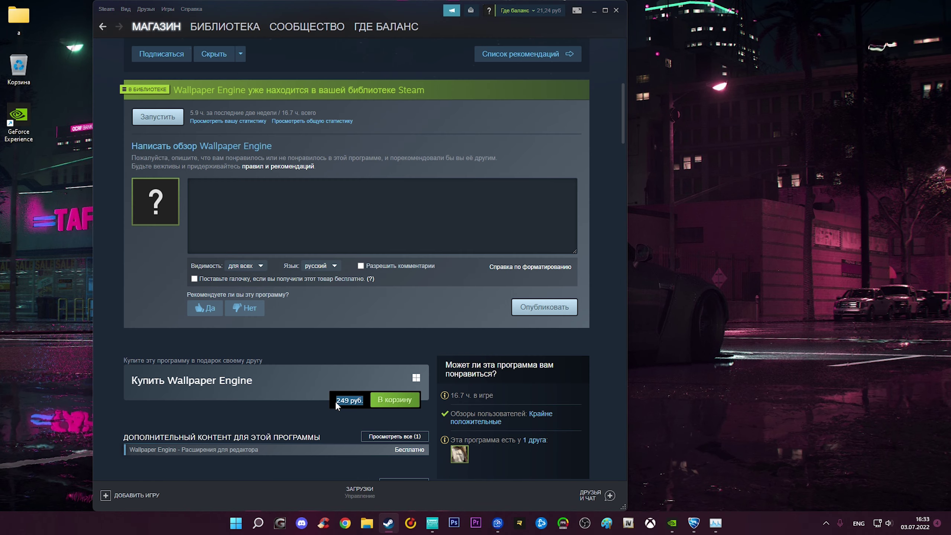
scroll(357, 403, "up", 6)
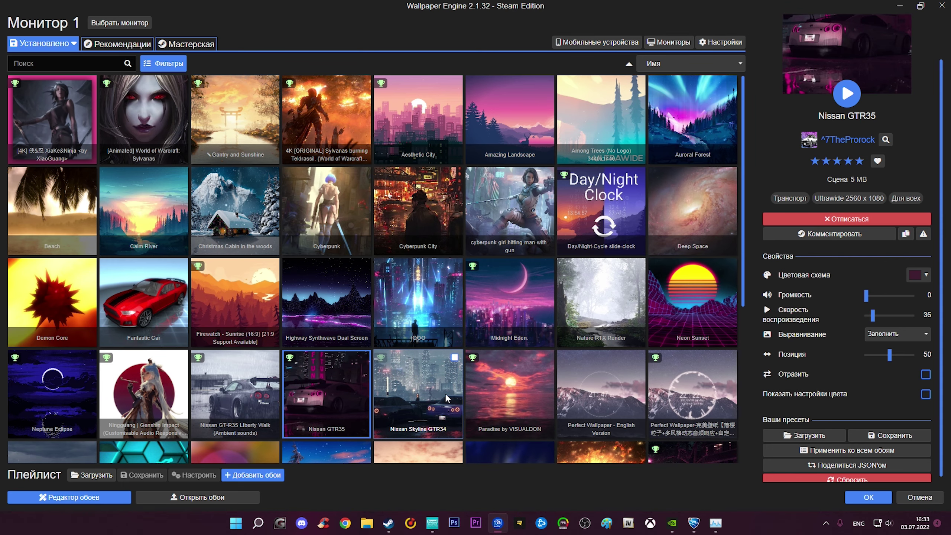
- Apply the installed wallpaper Nissan GT-R35 Liberty Walk (Ambient sounds) and clear the open windows to view it on the desktop
left_click(235, 395)
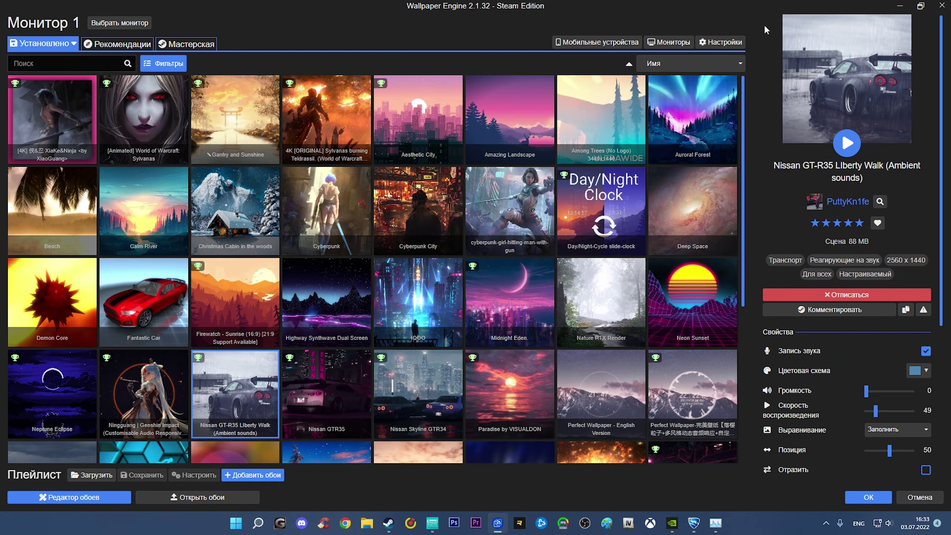
left_click(898, 7)
left_click(593, 9)
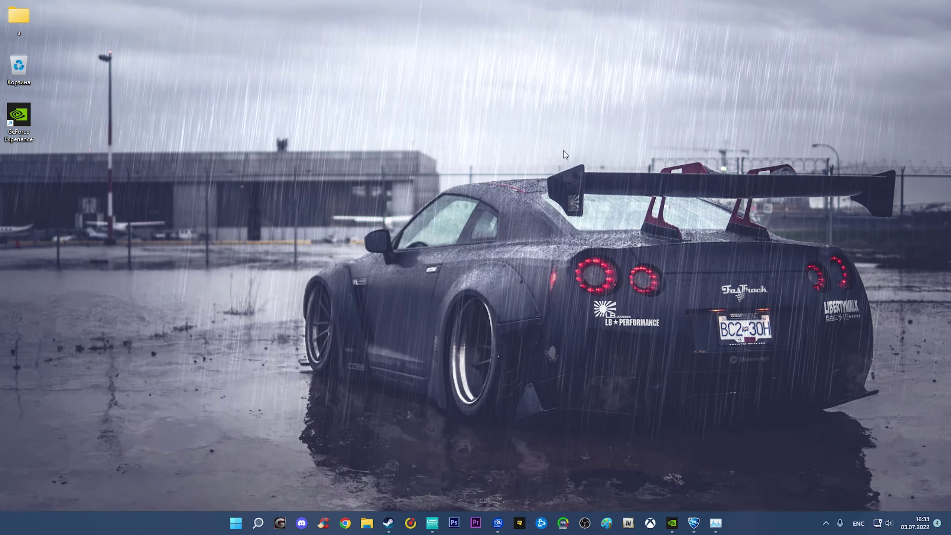
- Set the Nissan GT-R35 Liberty Walk wallpaper's playback speed to 26 and view the result on the desktop
left_click(497, 522)
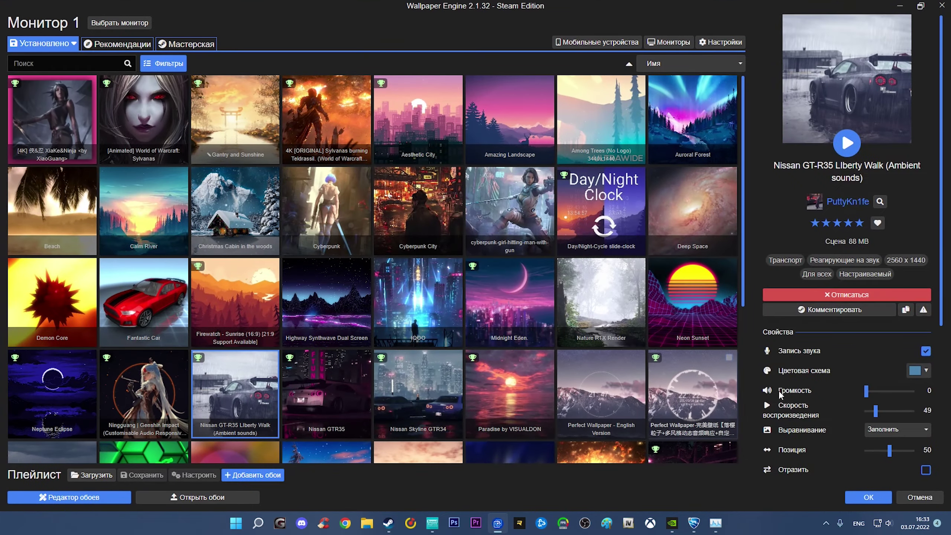
scroll(780, 394, "down", 1)
left_click_drag(875, 361, 870, 361)
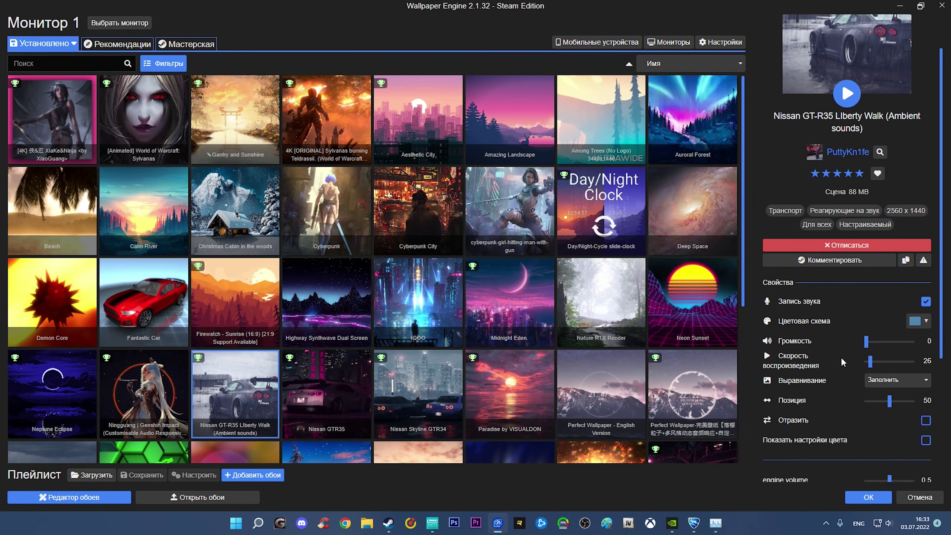
left_click(900, 6)
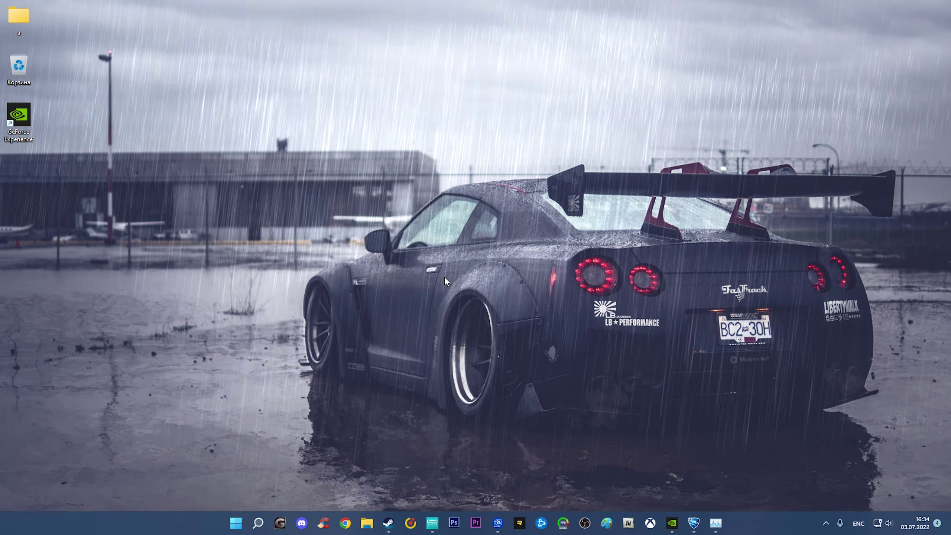
- Return to Wallpaper Engine, browse the Workshop with its filters shown and check the screen resolution options
left_click(502, 523)
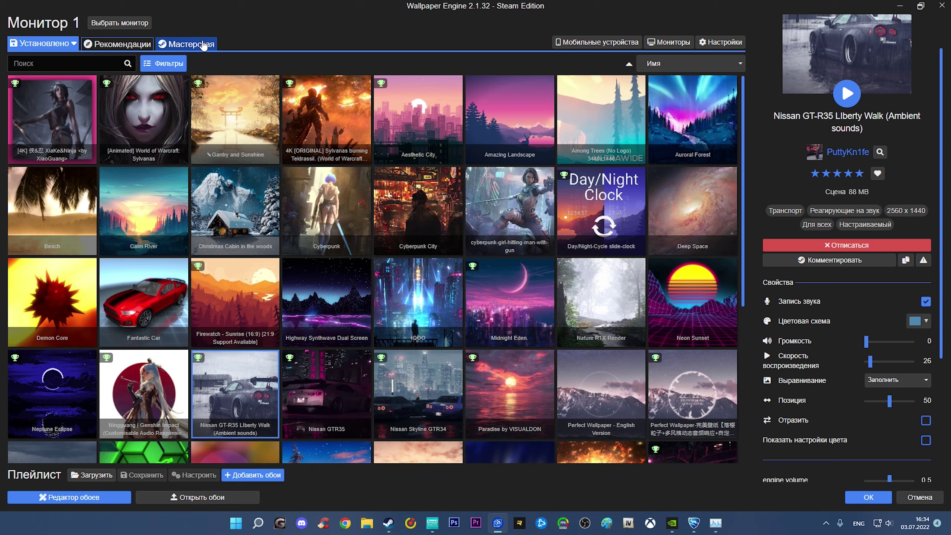
left_click(203, 45)
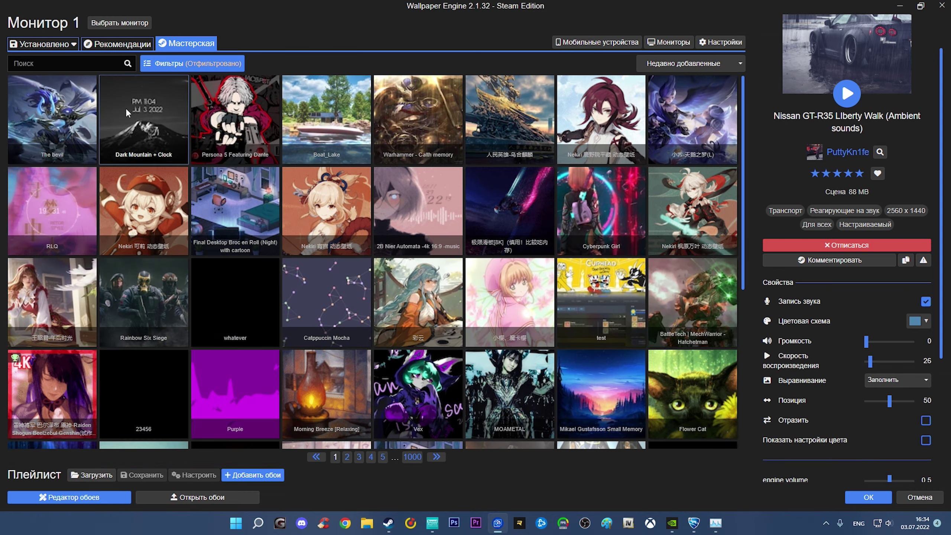
left_click(192, 63)
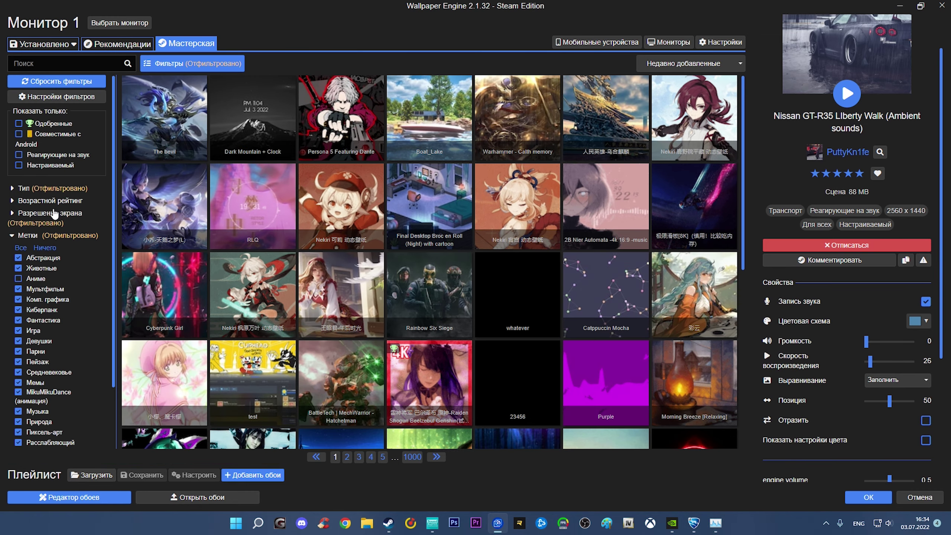
left_click(45, 213)
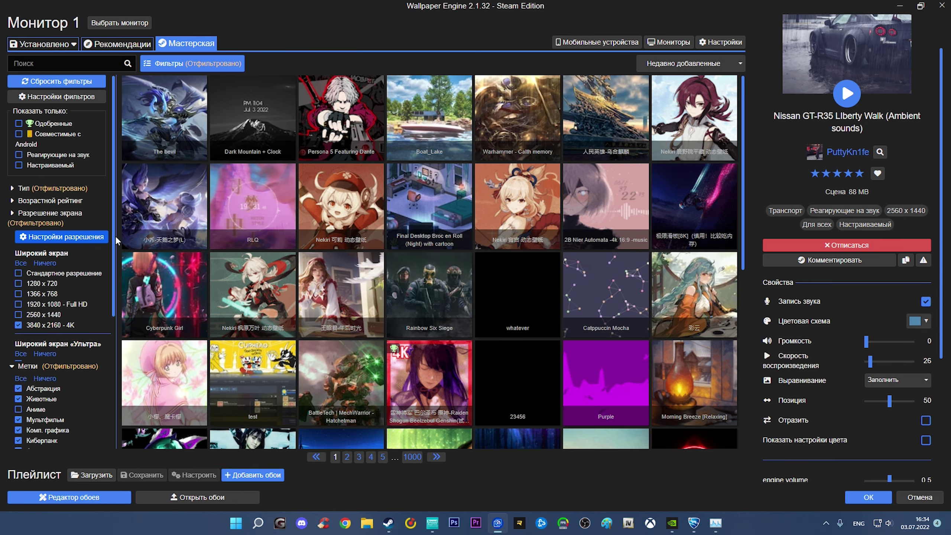
left_click(45, 213)
- View page 1000 of the Workshop results, then look through the tag filters and expand the screen resolution filter
scroll(390, 400, "down", 5)
left_click(412, 456)
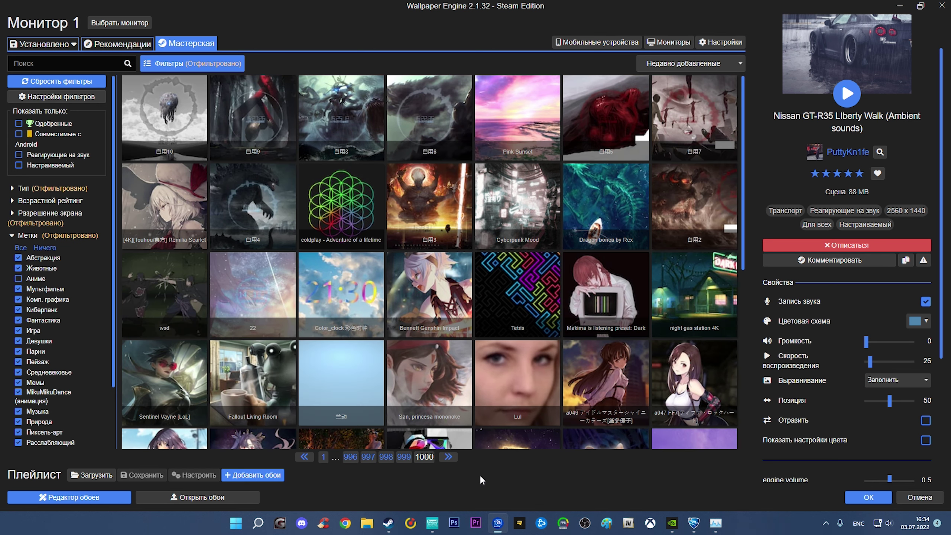
scroll(500, 432, "down", 5)
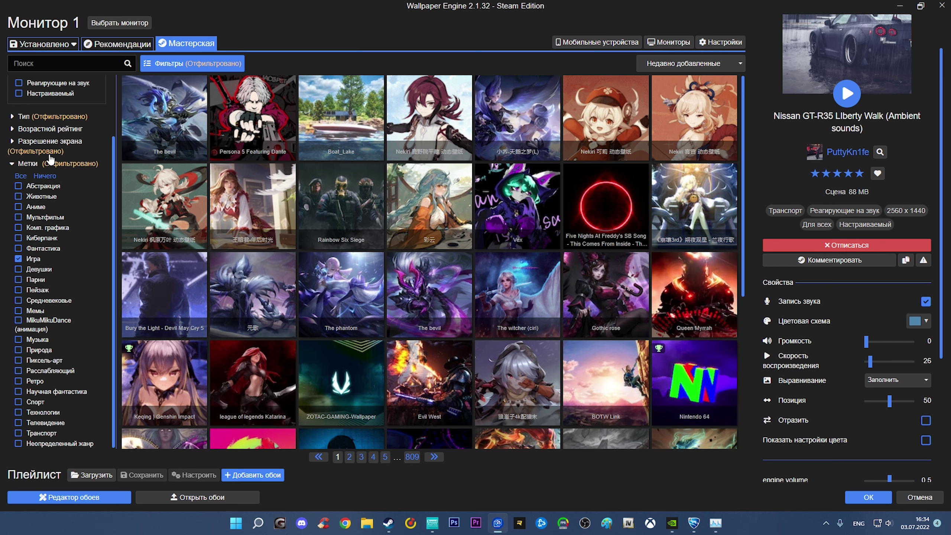
left_click(57, 145)
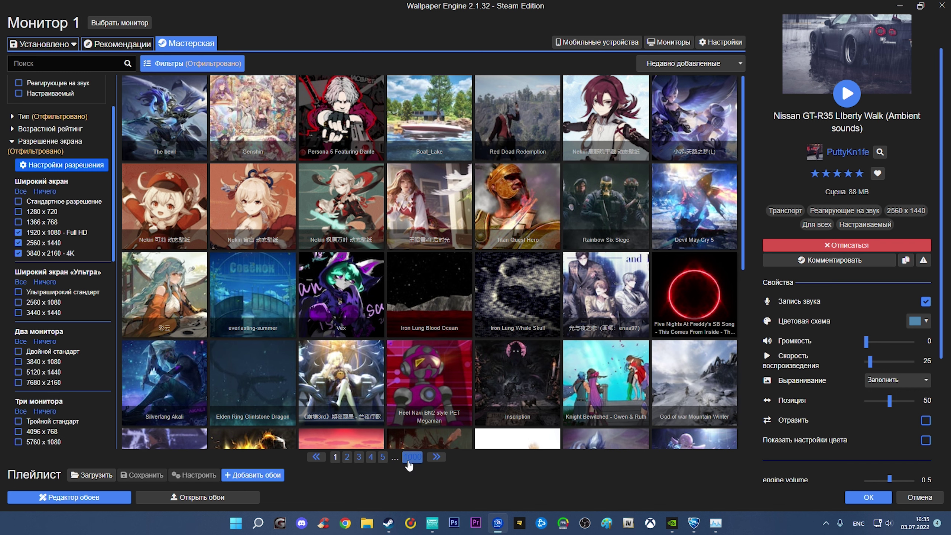
- Apply the installed wallpaper Auroral Forest and view it on the desktop
left_click(43, 44)
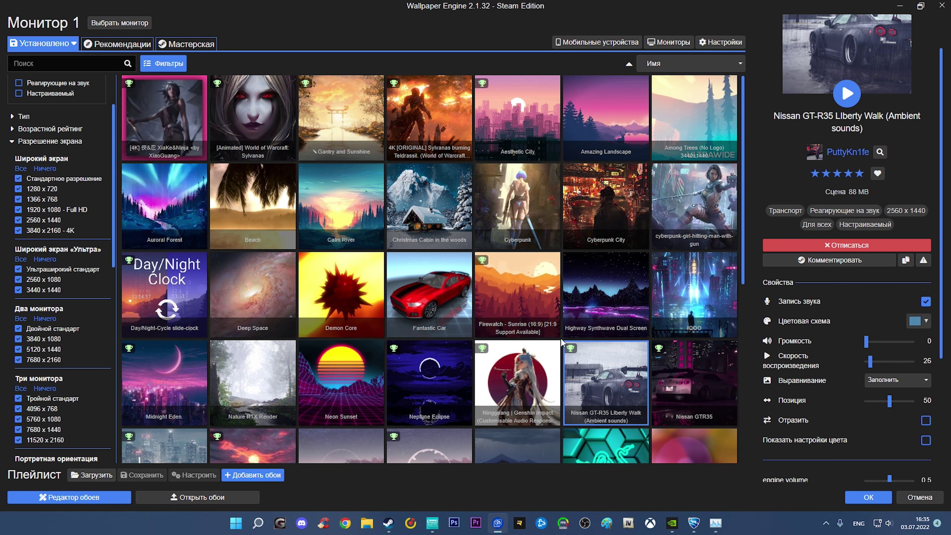
left_click(164, 206)
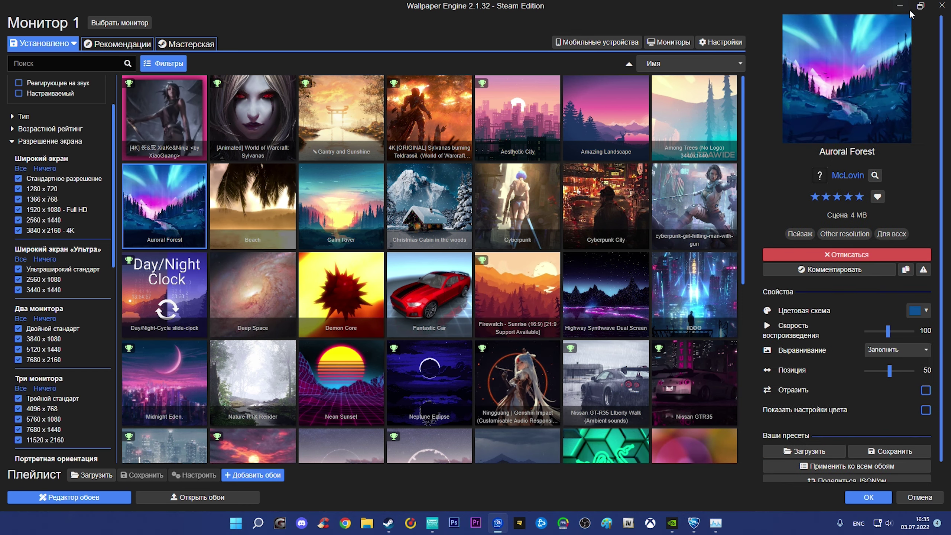
left_click(900, 5)
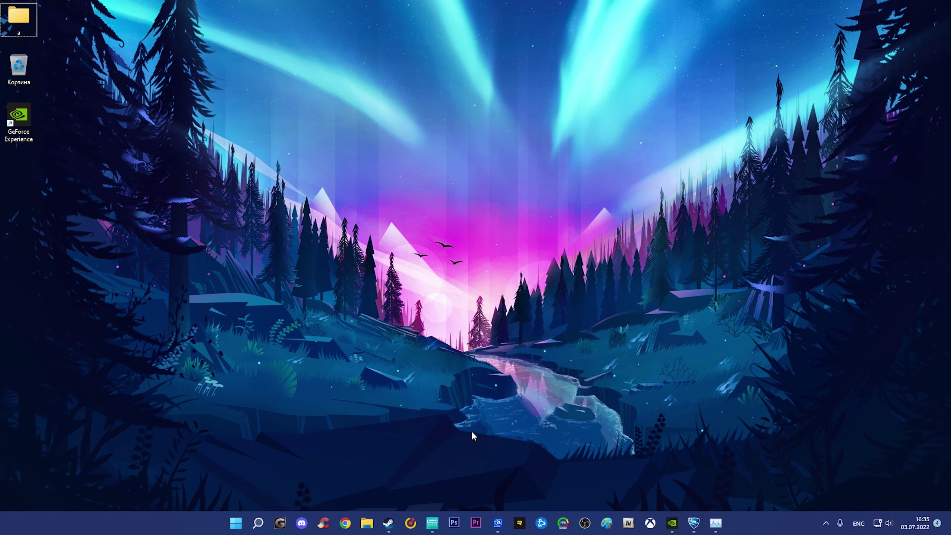
- Return to Wallpaper Engine, apply the installed Calm River wallpaper and bring the wallpaper browser back after viewing the desktop
left_click(434, 522)
left_click(434, 523)
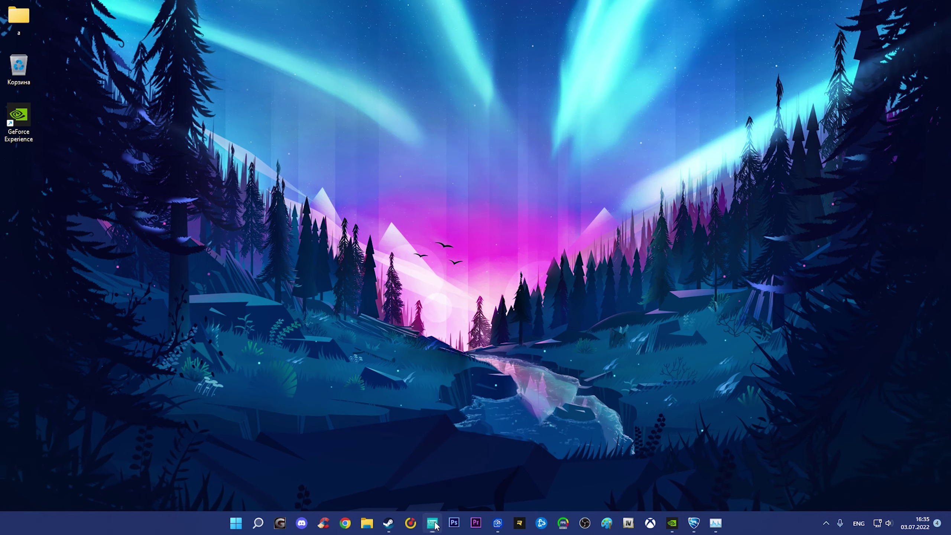
left_click(497, 523)
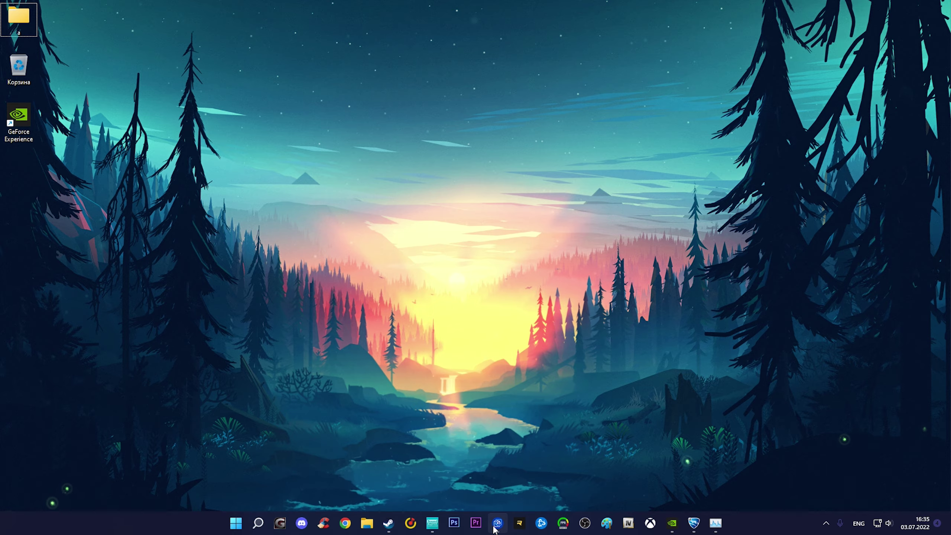
left_click(496, 523)
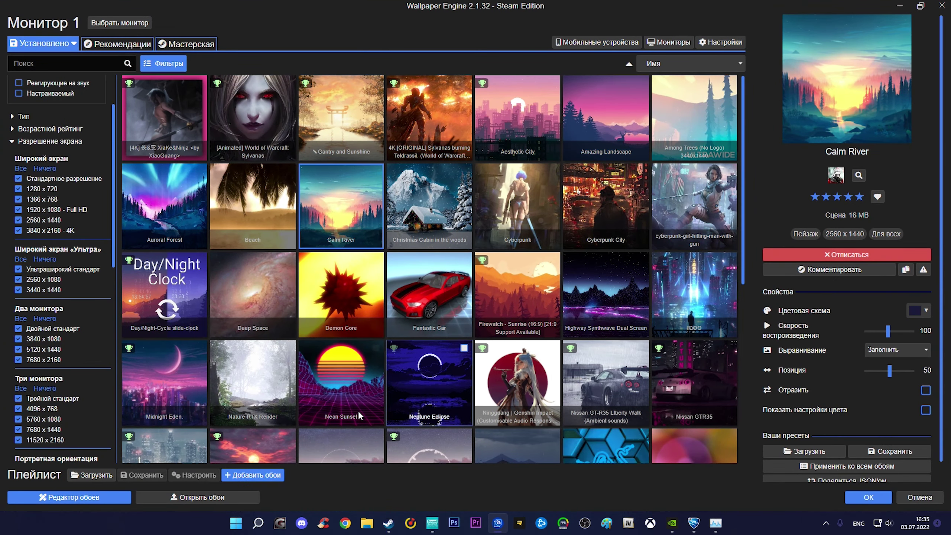
- Examine the filter lists of the installed wallpapers and of the Workshop, from screen resolution down to the tags
left_click(34, 44)
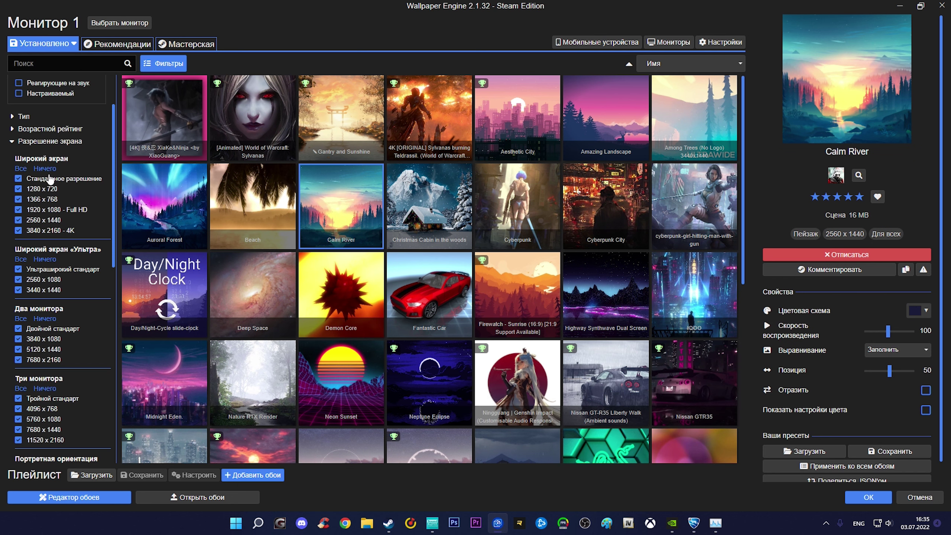
scroll(74, 326, "down", 5)
scroll(74, 326, "up", 6)
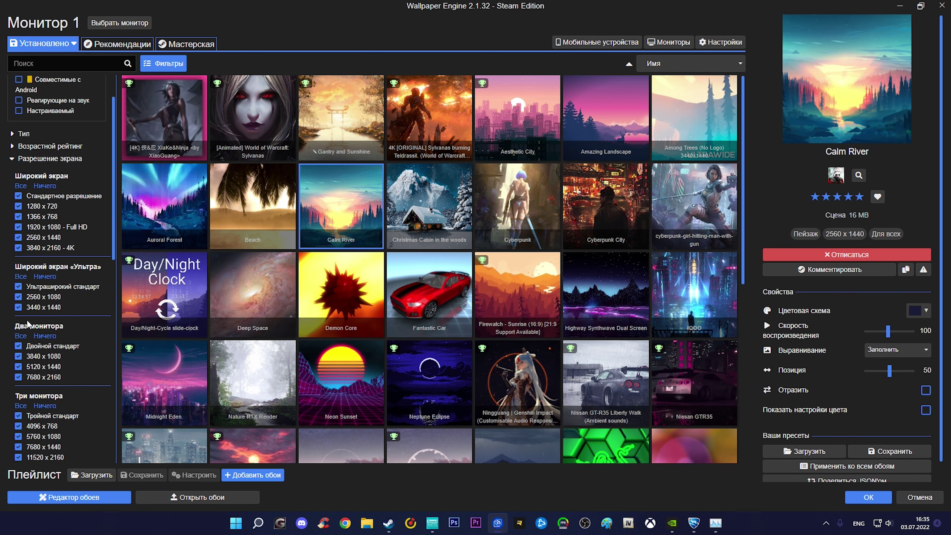
left_click(186, 44)
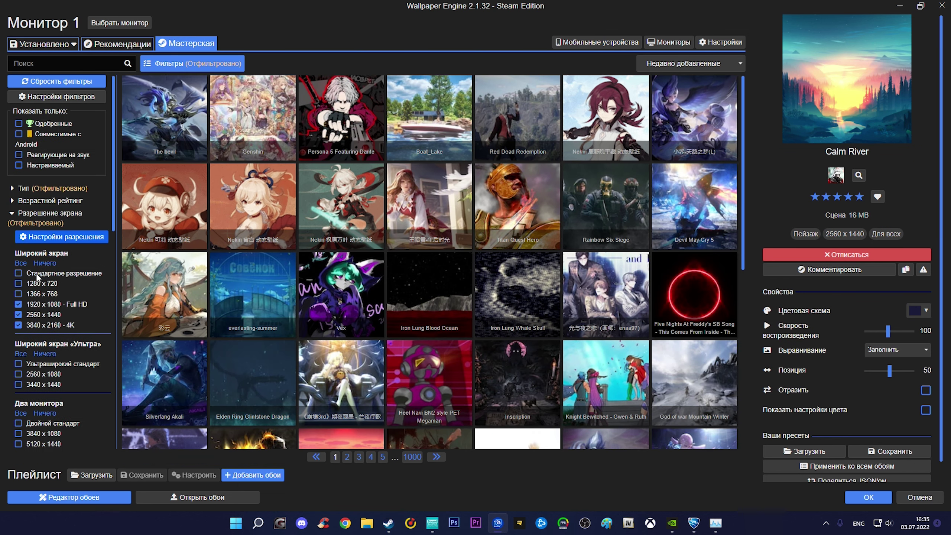
scroll(52, 337, "down", 6)
scroll(51, 337, "down", 4)
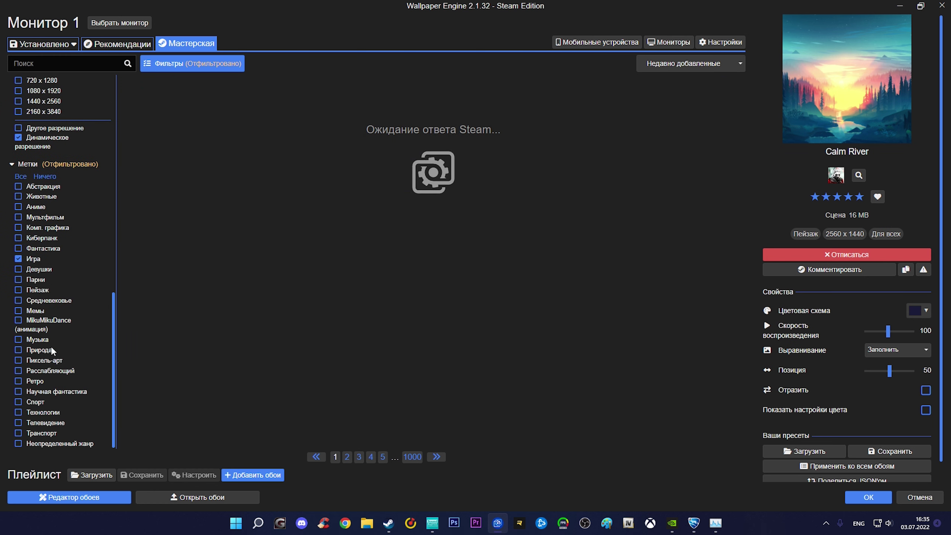
- Clear the Workshop's tag and widescreen resolution filters, and tick only 3840 x 2160 - 4K among the widescreen resolutions
scroll(48, 300, "up", 3)
left_click(47, 239)
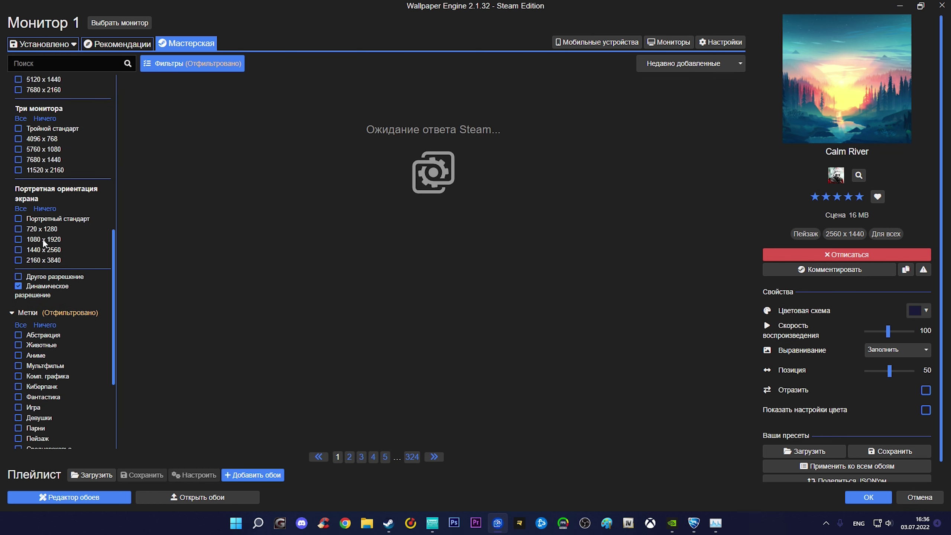
scroll(52, 262, "up", 7)
scroll(55, 266, "up", 1)
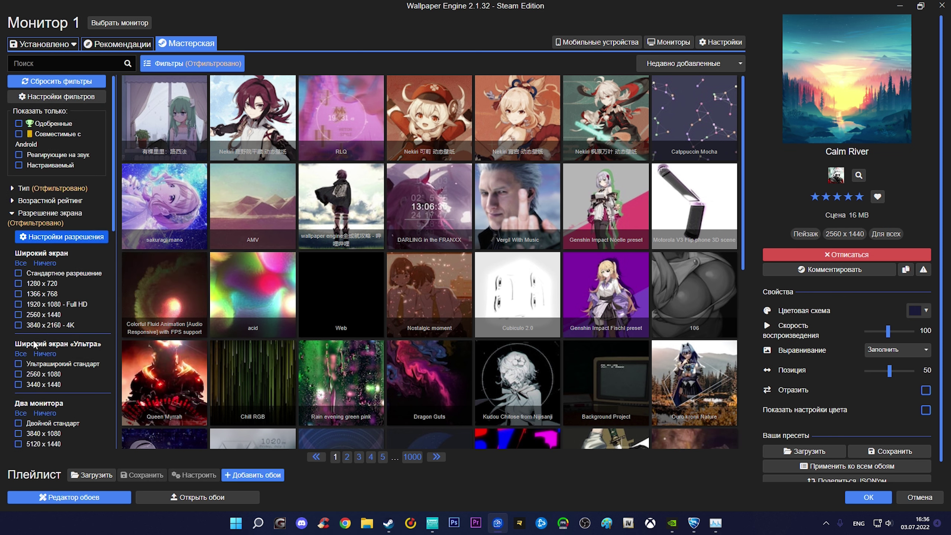
left_click(19, 325)
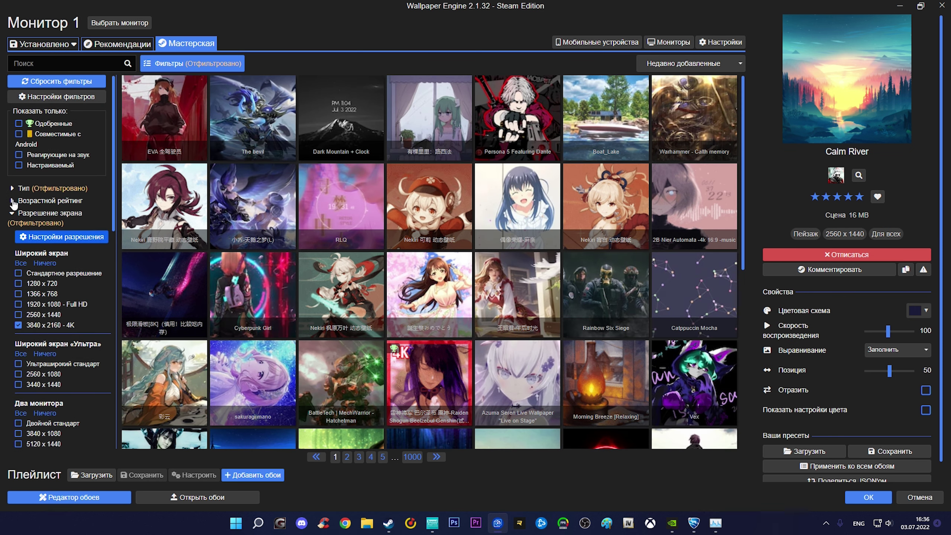
- Expand the age rating filter, and select all tags except Аниме
left_click(13, 202)
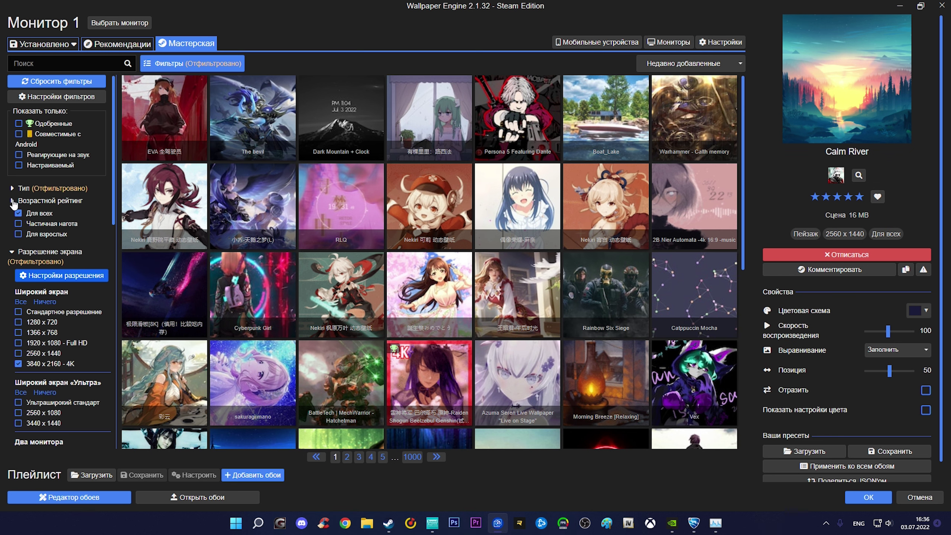
scroll(21, 183, "down", 12)
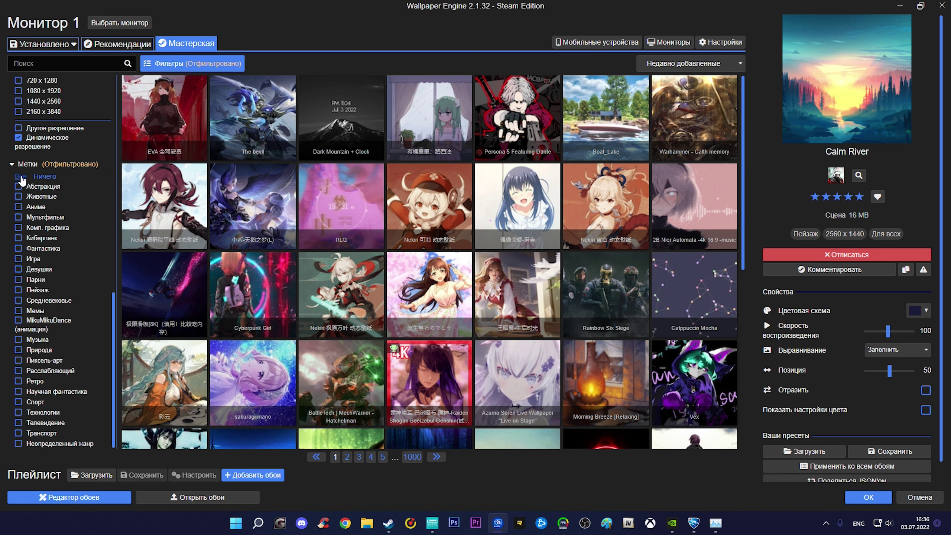
left_click(21, 177)
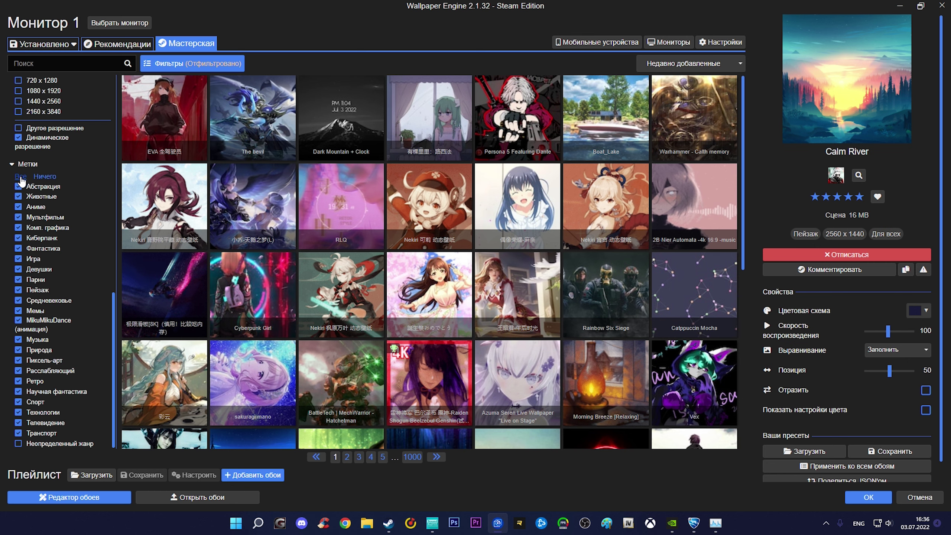
scroll(392, 376, "down", 6)
scroll(393, 376, "up", 2)
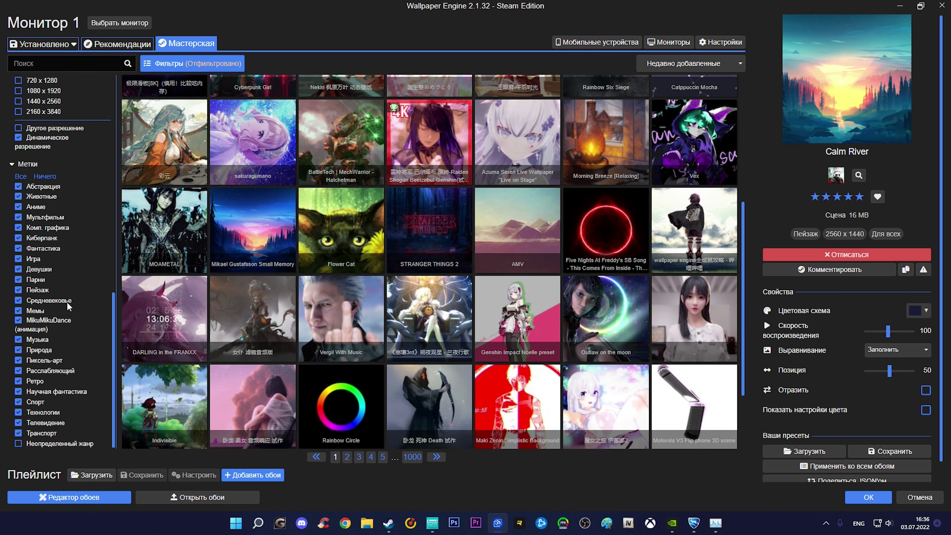
scroll(19, 305, "up", 2)
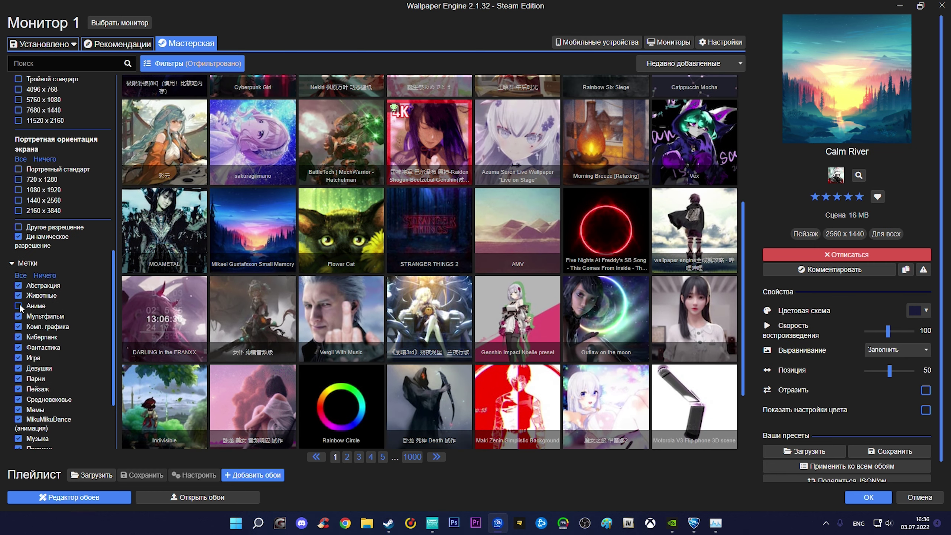
- Exclude the Аниме tag from the Workshop filter, look through the wallpapers and go to page 2 of the results
left_click(19, 306)
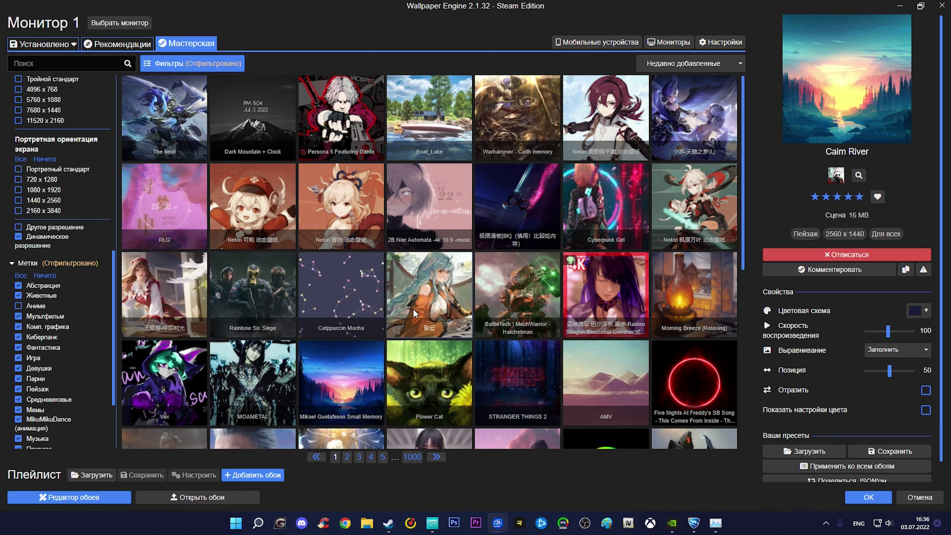
scroll(415, 313, "down", 5)
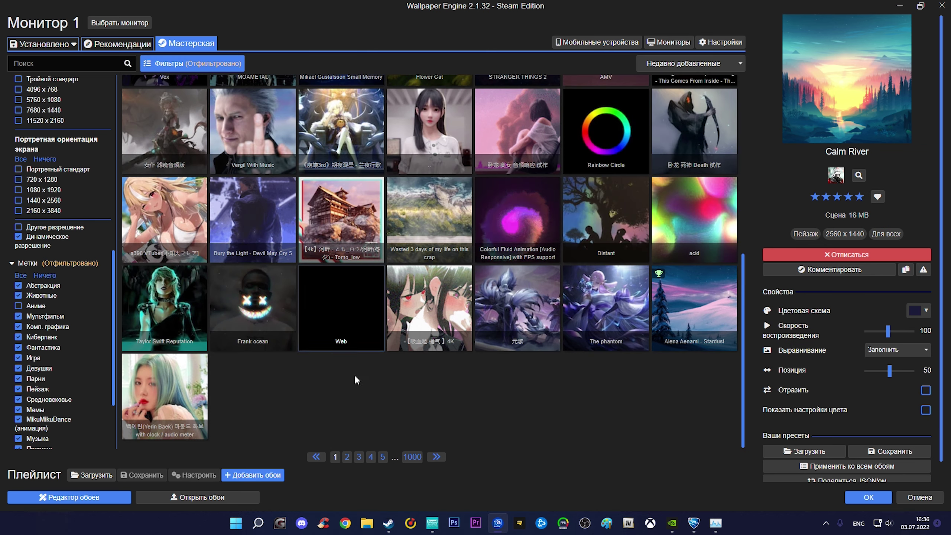
left_click(347, 459)
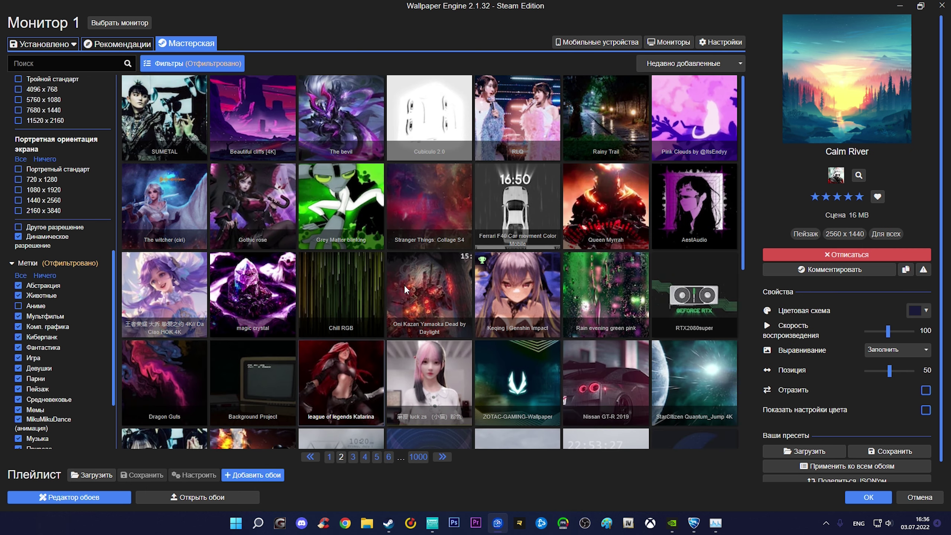
- Show the desktop and examine the wallpaper32 process's GPU and memory use in Task Manager while Calm River plays
left_click(899, 6)
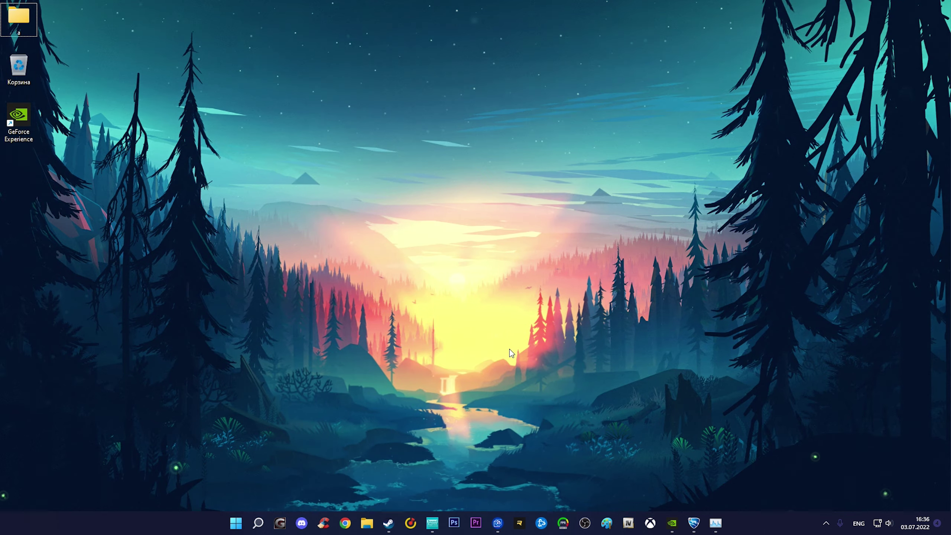
key("ctrl+alt+Delete")
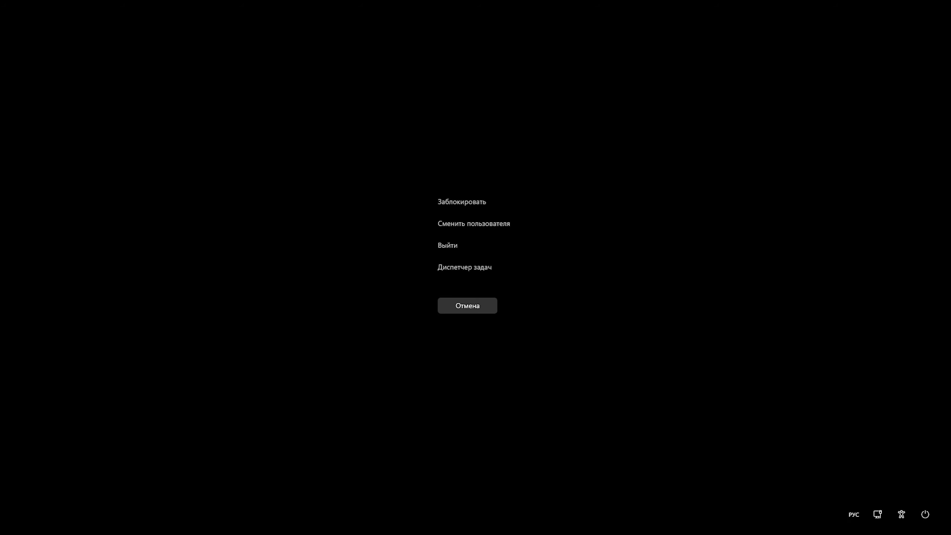
left_click(465, 267)
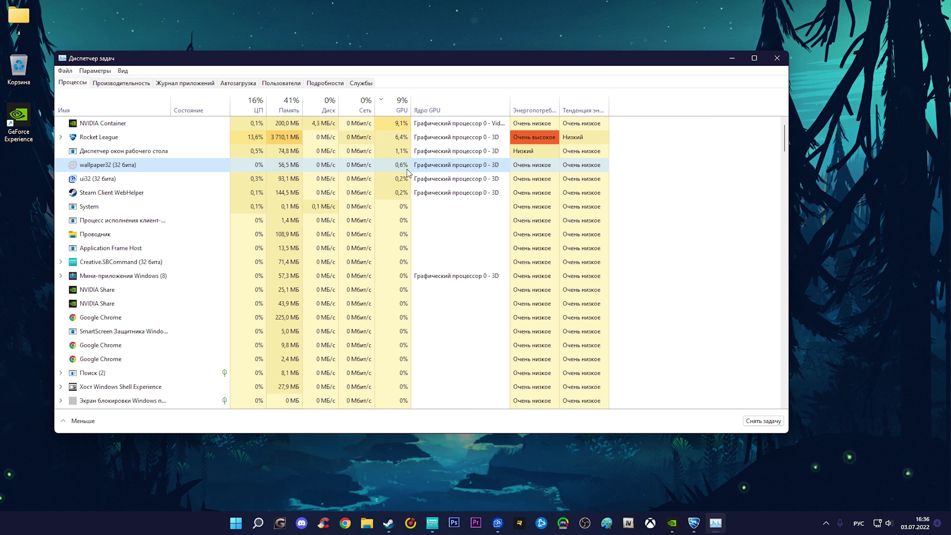
left_click(731, 58)
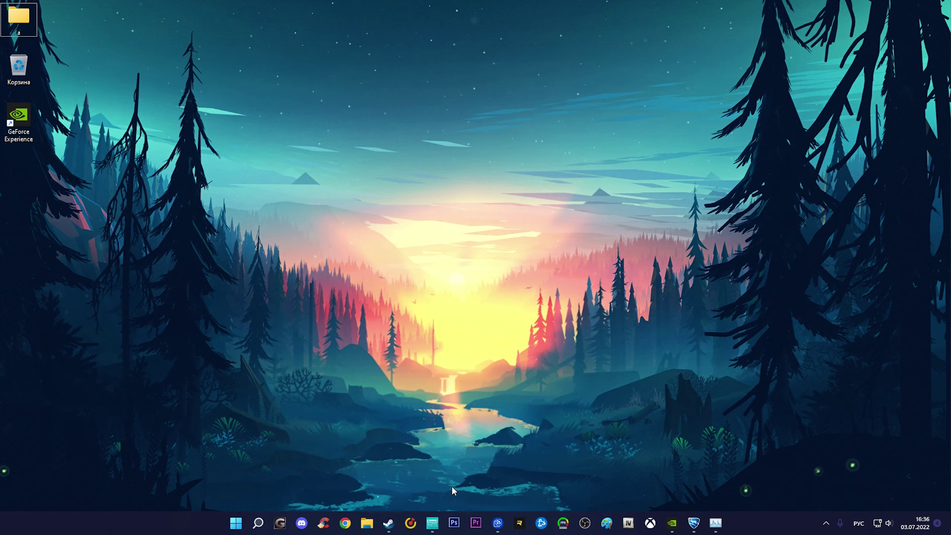
- Apply the WoW Sylvanas 4K ShadowLands wallpaper in Wallpaper Engine and check the load of wallpaper32 in Task Manager
left_click(498, 523)
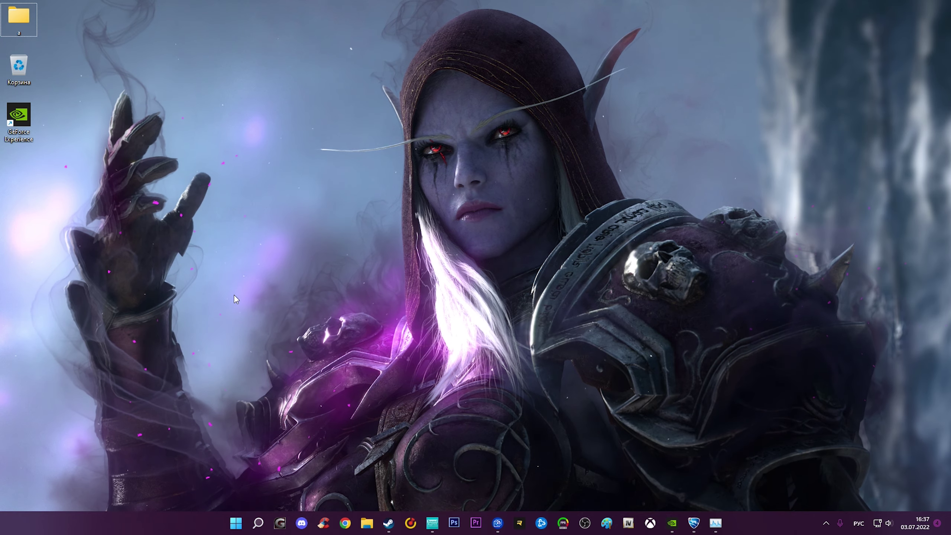
left_click(715, 524)
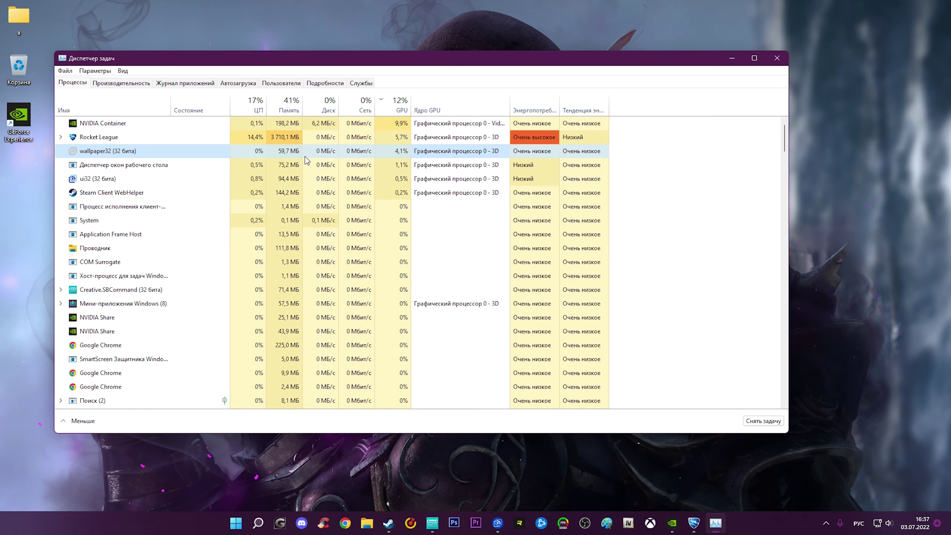
left_click(731, 60)
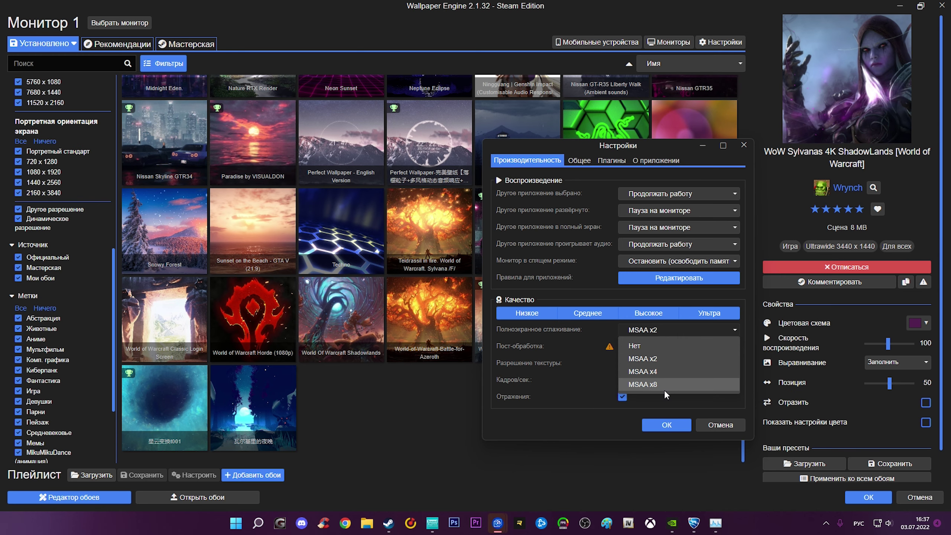
- Set full-screen anti-aliasing to MSAA x8 and texture resolution to Высокое качество, and save the performance settings
left_click(665, 386)
left_click(673, 362)
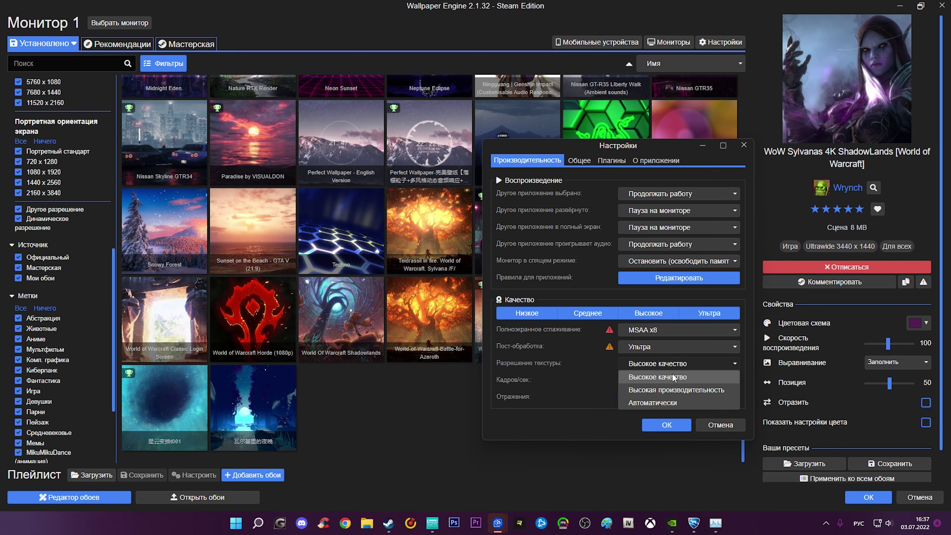
left_click(672, 376)
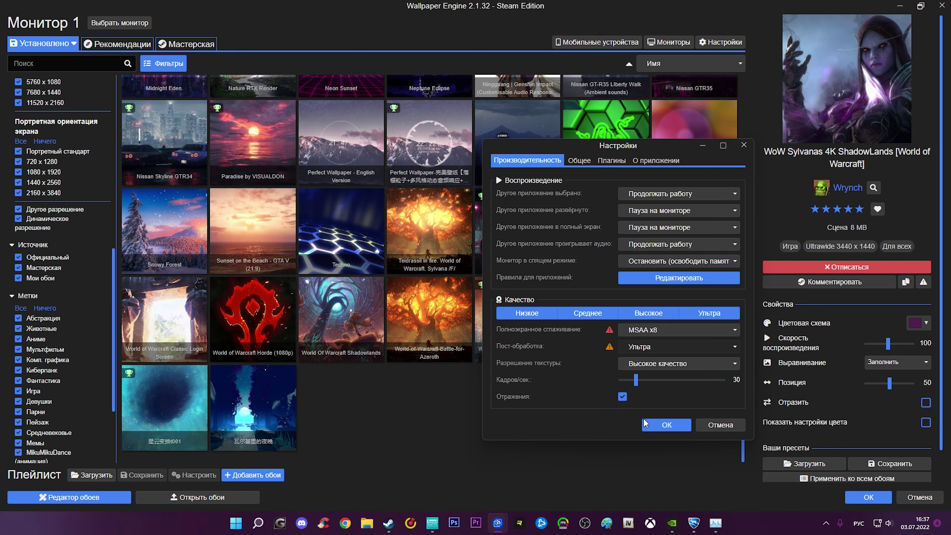
left_click(666, 425)
- Examine wallpaper32's GPU and memory use in Task Manager twice, returning to the installed wallpapers each time
left_click(715, 523)
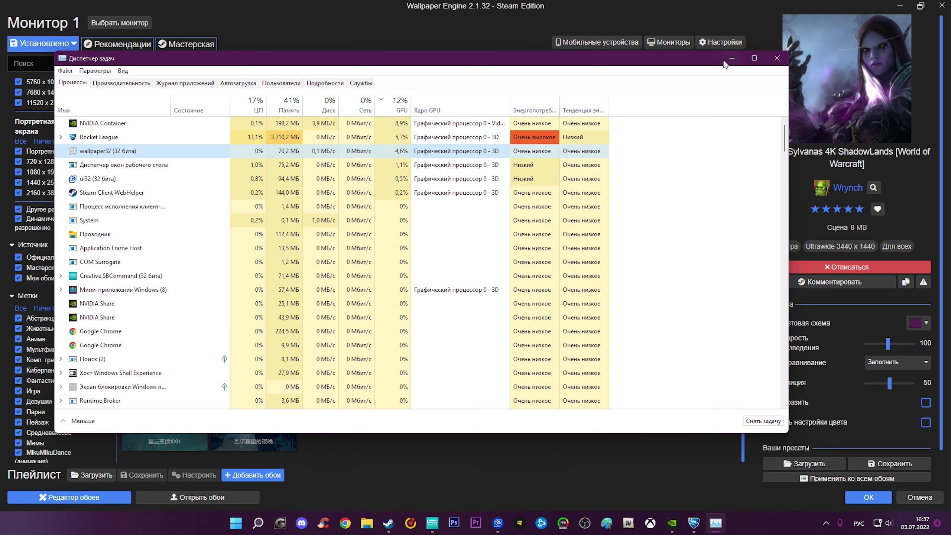
left_click(715, 523)
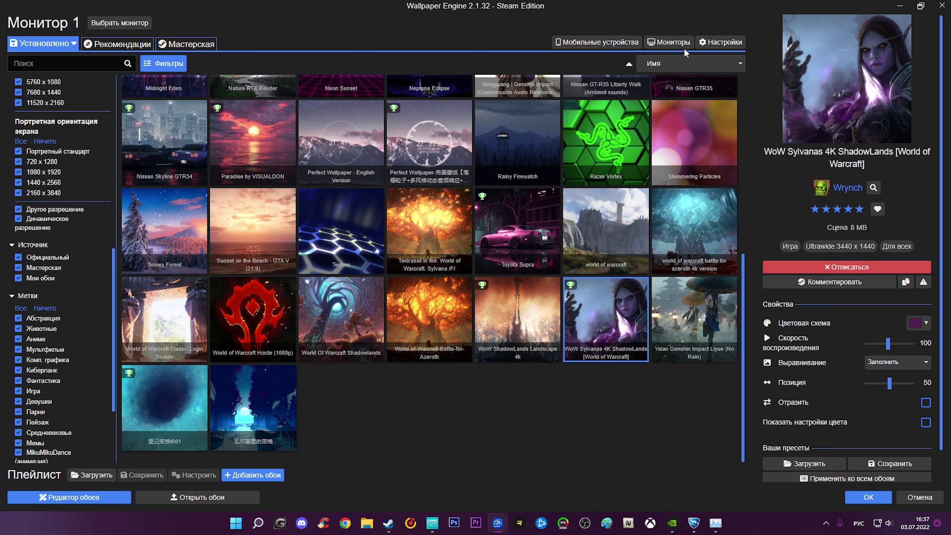
left_click(718, 522)
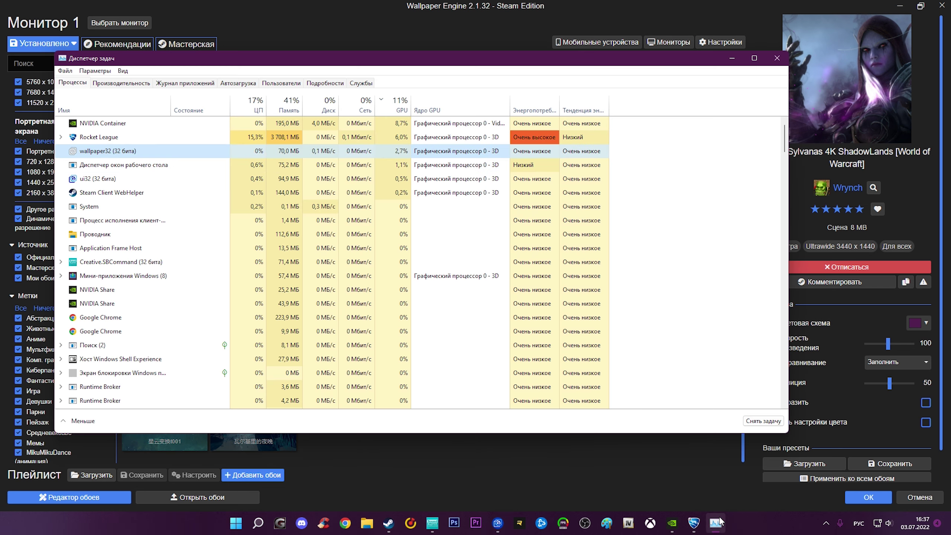
left_click(718, 522)
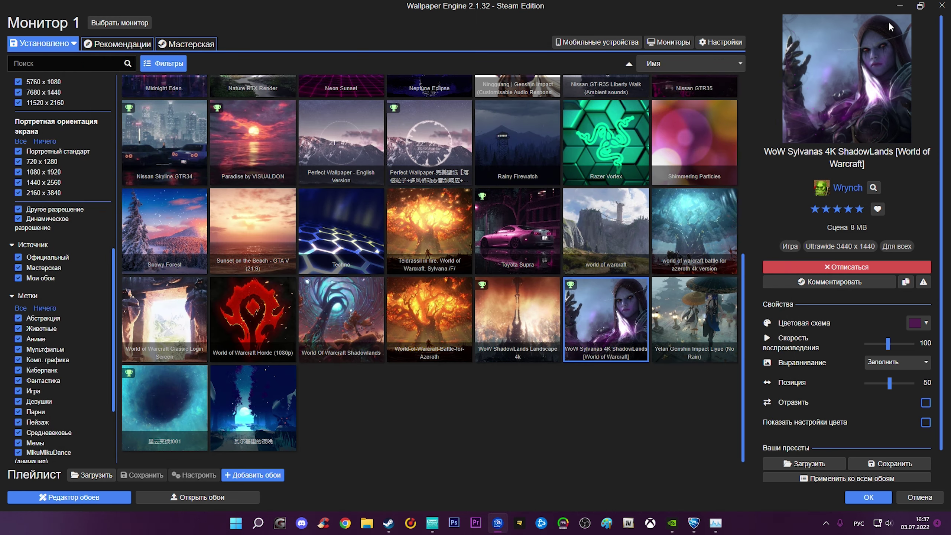
- View the desktop, select the Paradise by VISUALDON wallpaper in Wallpaper Engine and save a frame rate of 144
left_click(899, 6)
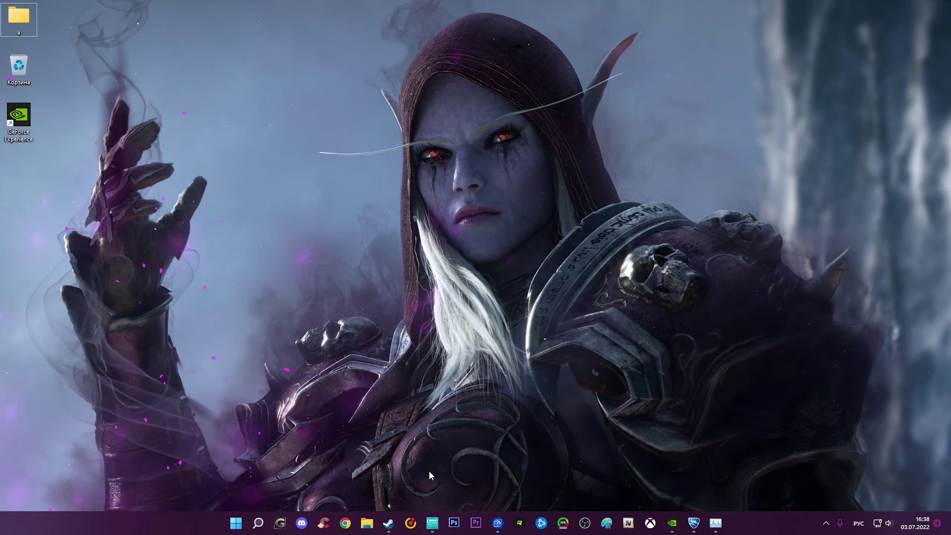
left_click(497, 523)
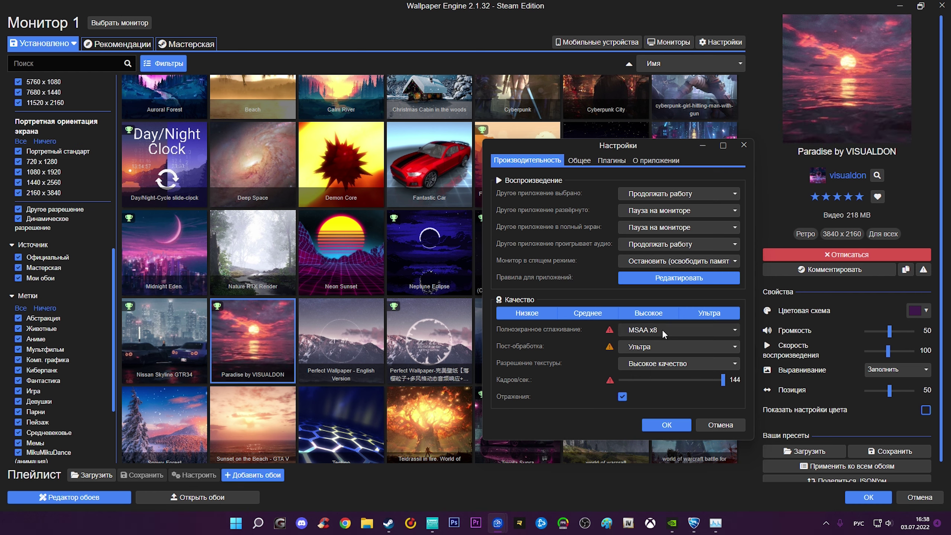
left_click(666, 424)
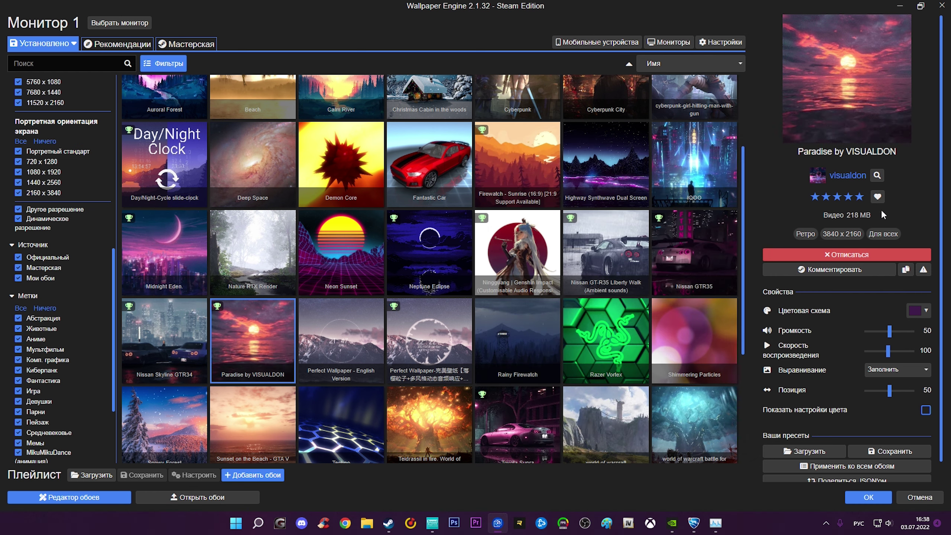
- Show the desktop and examine the GPU load of the Paradise by VISUALDON video wallpaper in Task Manager
left_click(899, 6)
key("ctrl+shift+Escape")
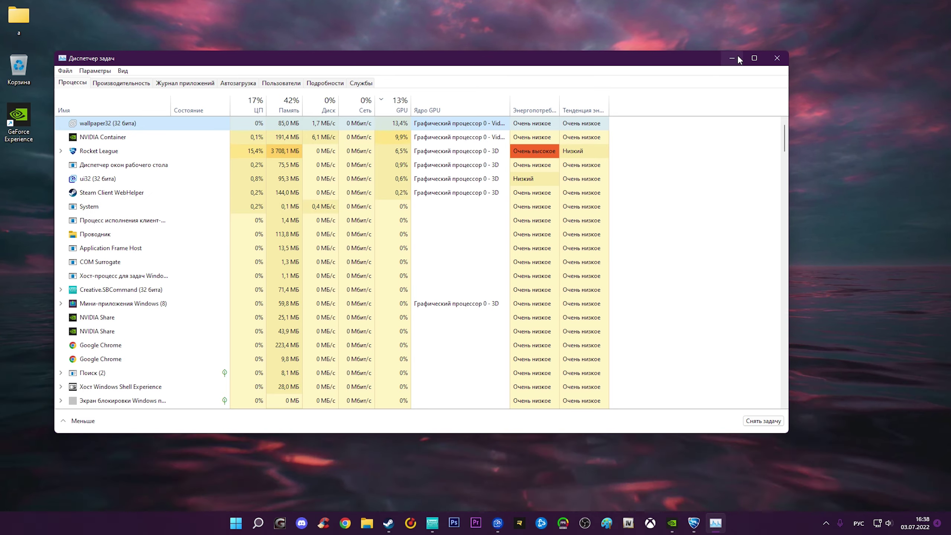
left_click(731, 58)
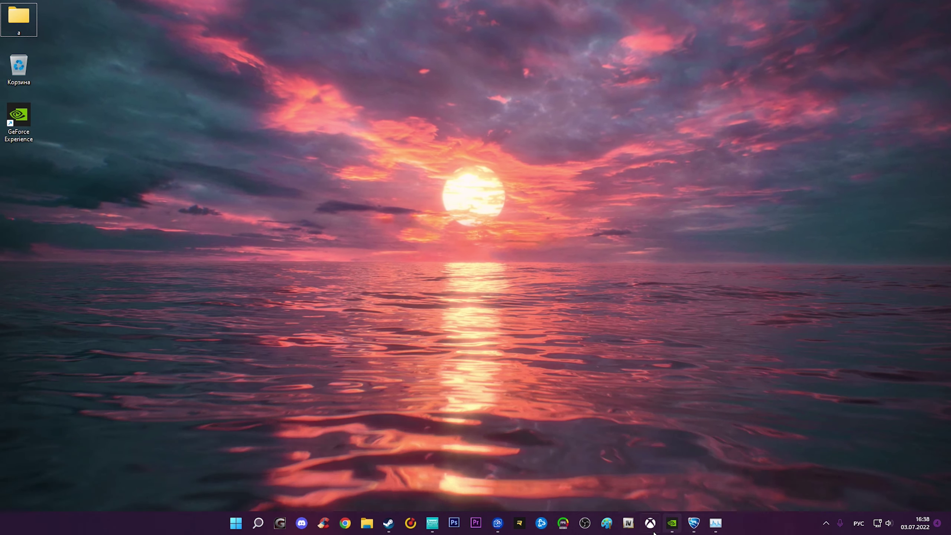
- Set full-screen anti-aliasing to MSAA x2 in Wallpaper Engine's performance settings and check wallpaper32's GPU load in Task Manager
left_click(506, 526)
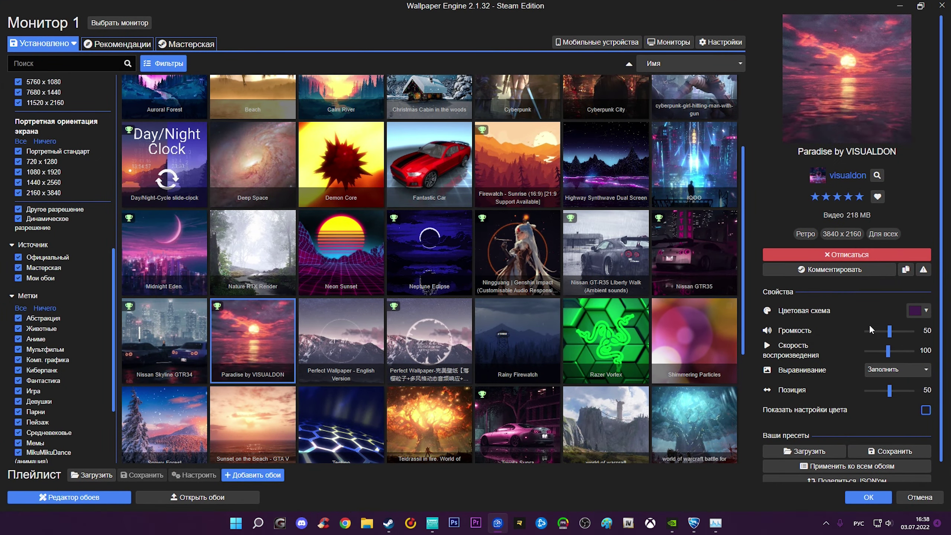
left_click(705, 43)
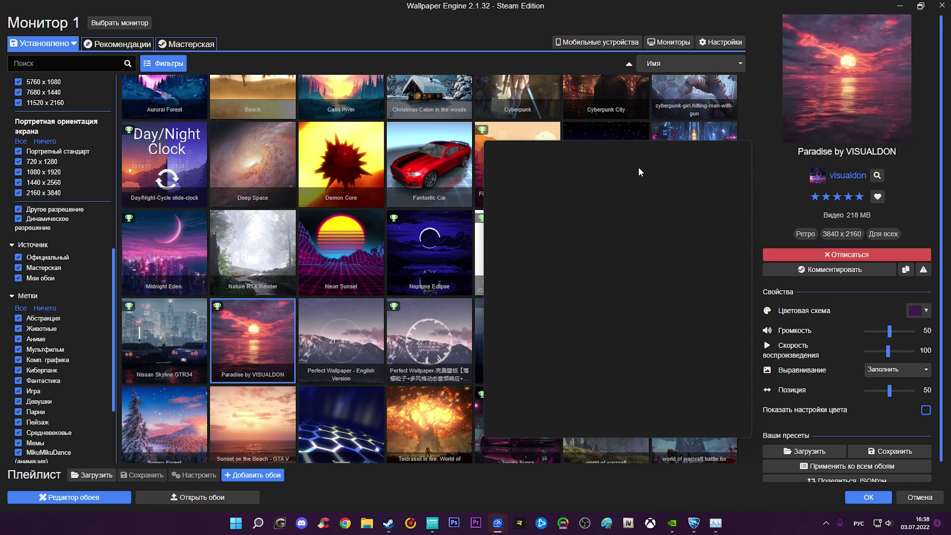
left_click(652, 330)
left_click(654, 355)
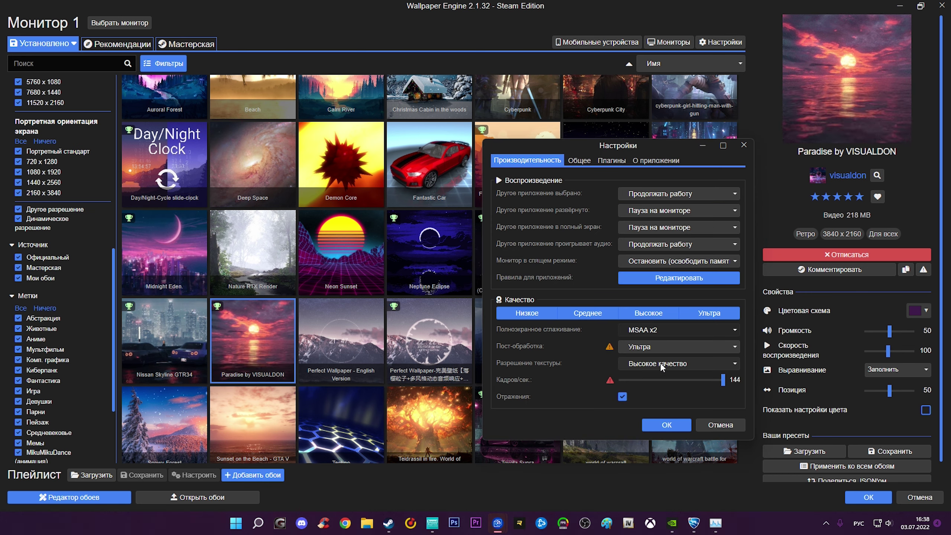
left_click(659, 362)
left_click(659, 362)
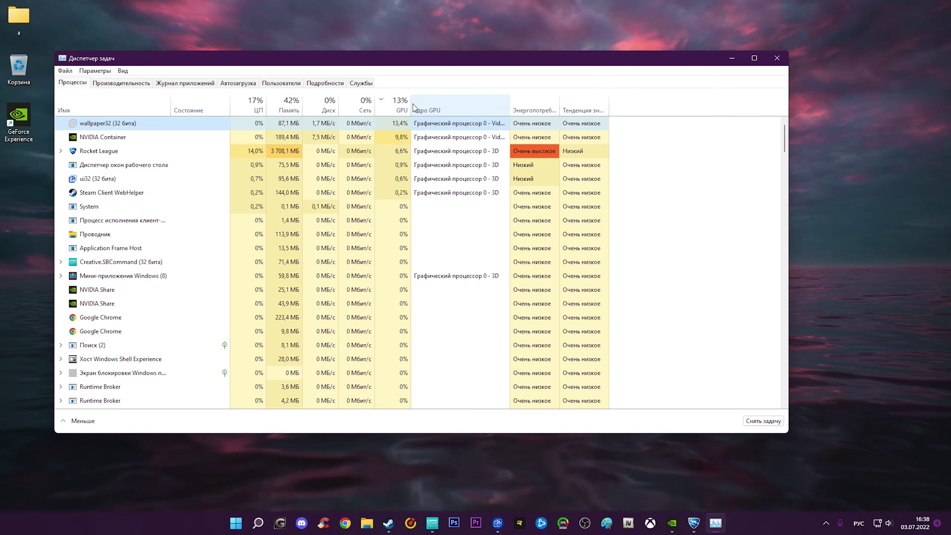
left_click(732, 58)
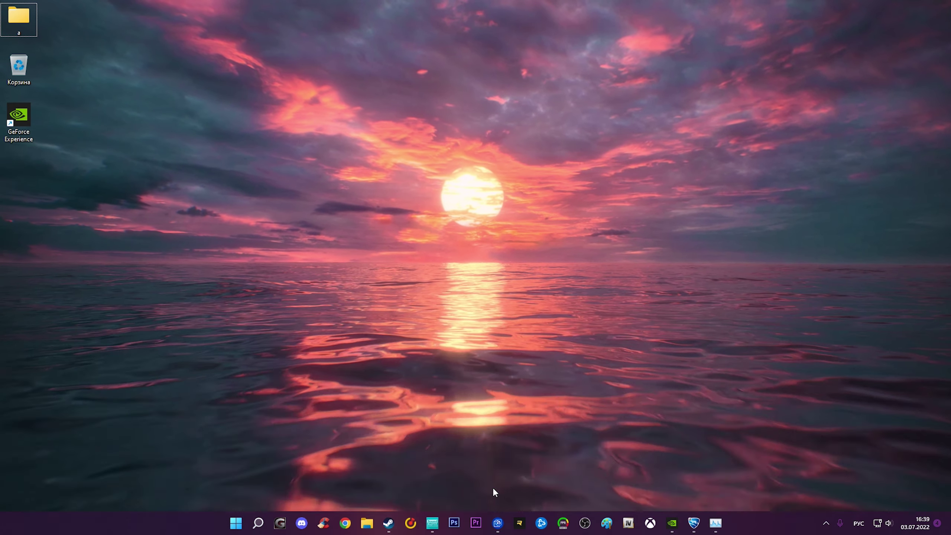
- Return to Wallpaper Engine and set the general option Регулировка цвета окон to Все, saving the settings
left_click(498, 523)
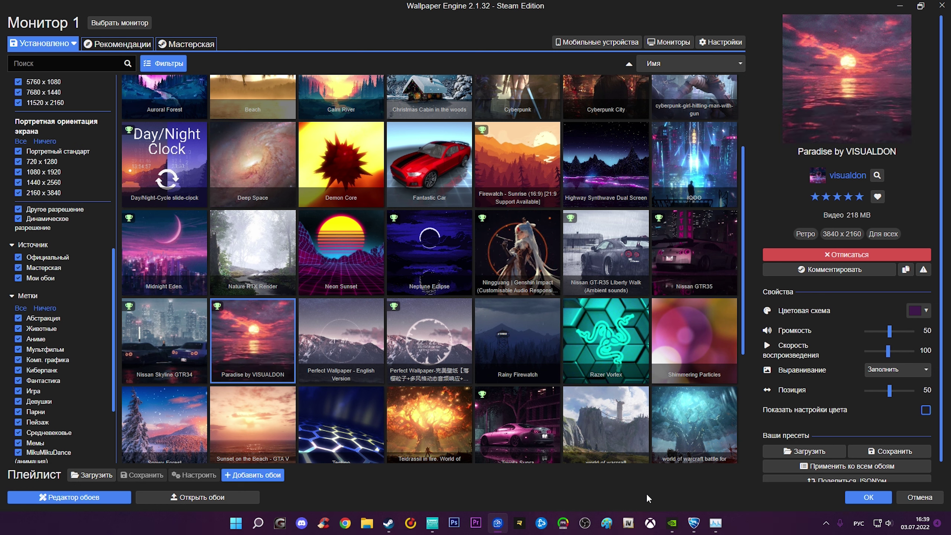
scroll(577, 427, "up", 3)
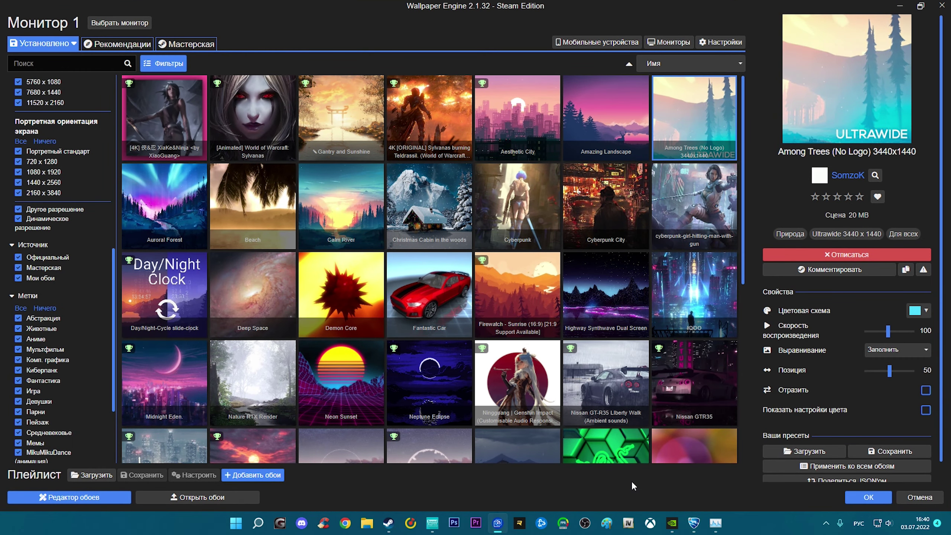
left_click(720, 42)
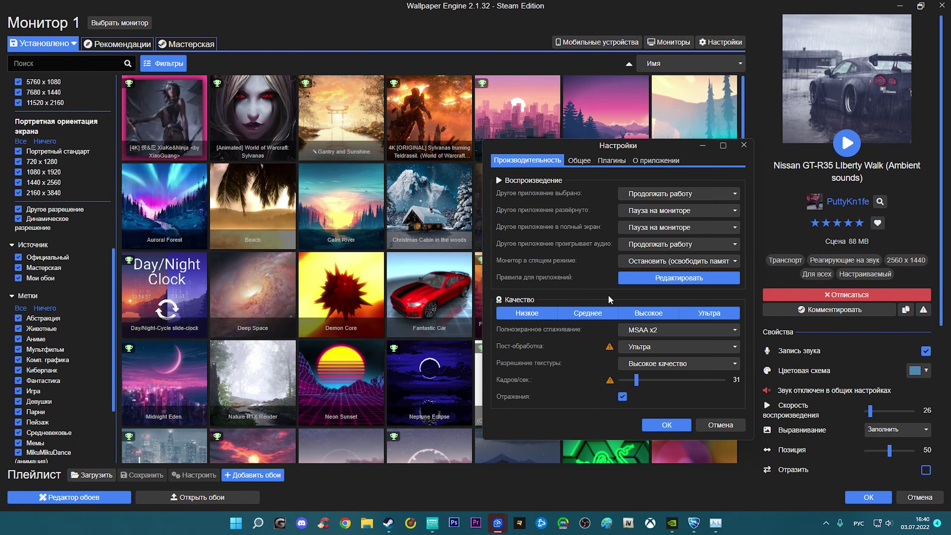
left_click(579, 161)
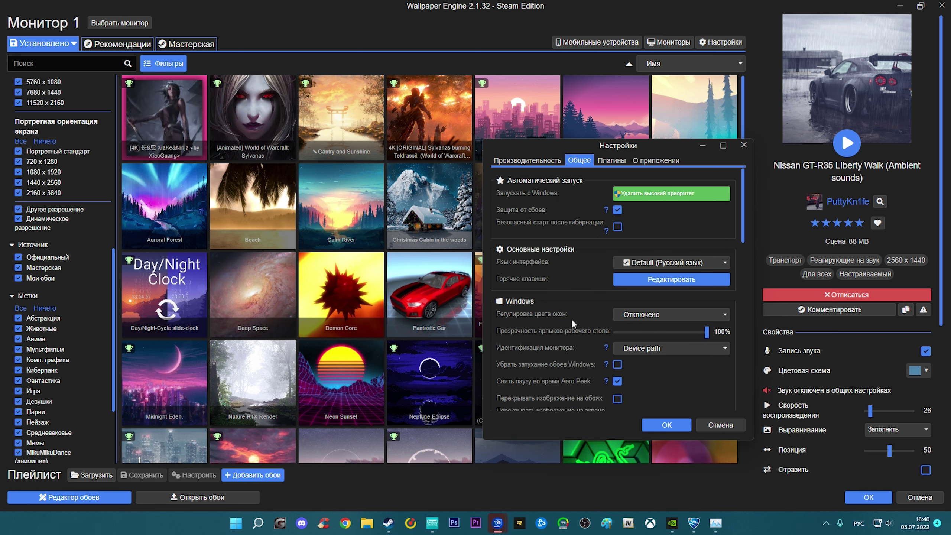
left_click(639, 316)
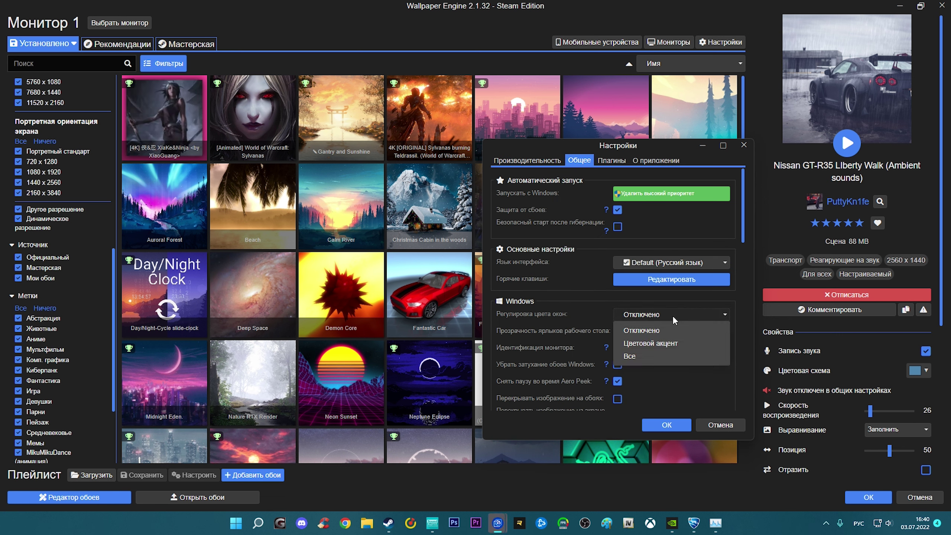
left_click(646, 357)
left_click(667, 424)
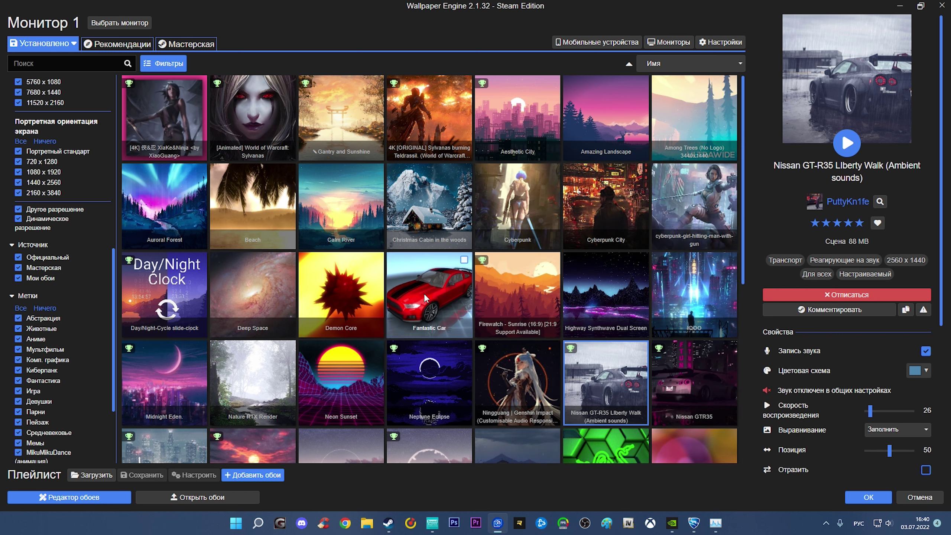
- Apply the installed Beach wallpaper, followed by Neon Sunset, to try the window colour matching, and show the desktop
left_click(259, 216)
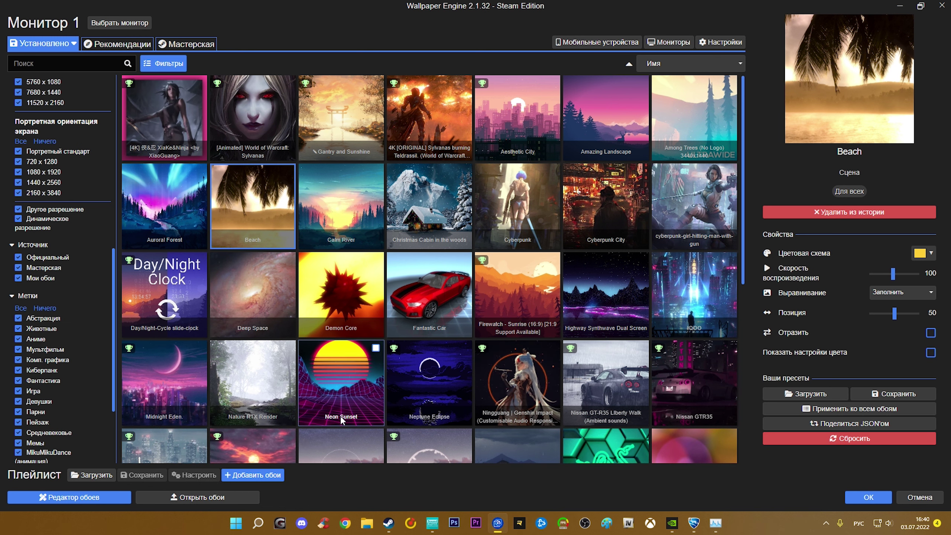
left_click(346, 395)
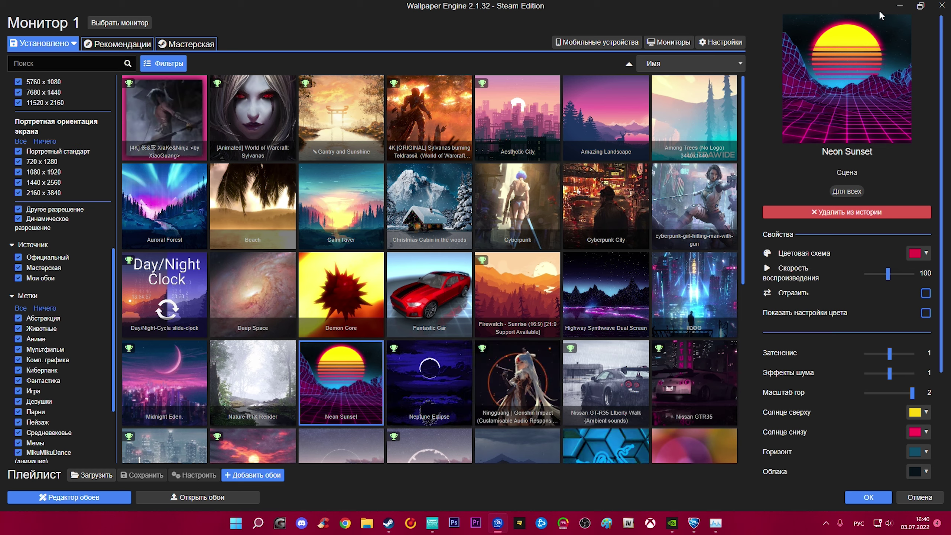
left_click(506, 529)
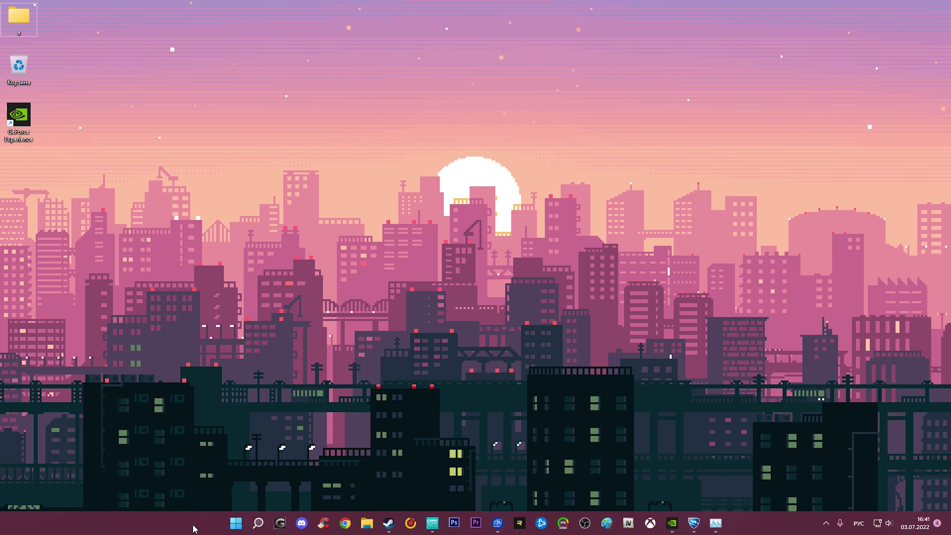
- Check the window colour matching with the Aesthetic City wallpaper by viewing the desktop selection frame and the Start menu
left_click_drag(255, 399, 626, 92)
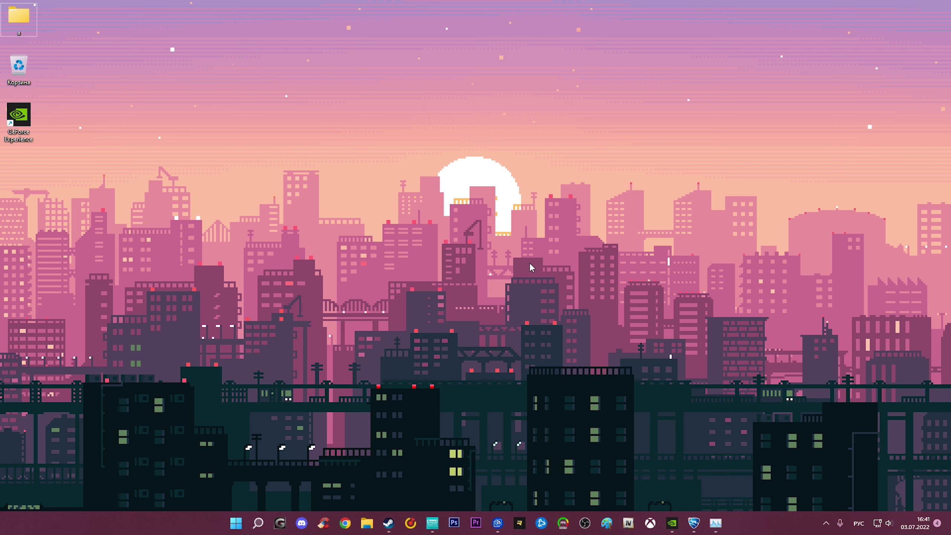
left_click_drag(467, 327, 412, 368)
left_click(236, 523)
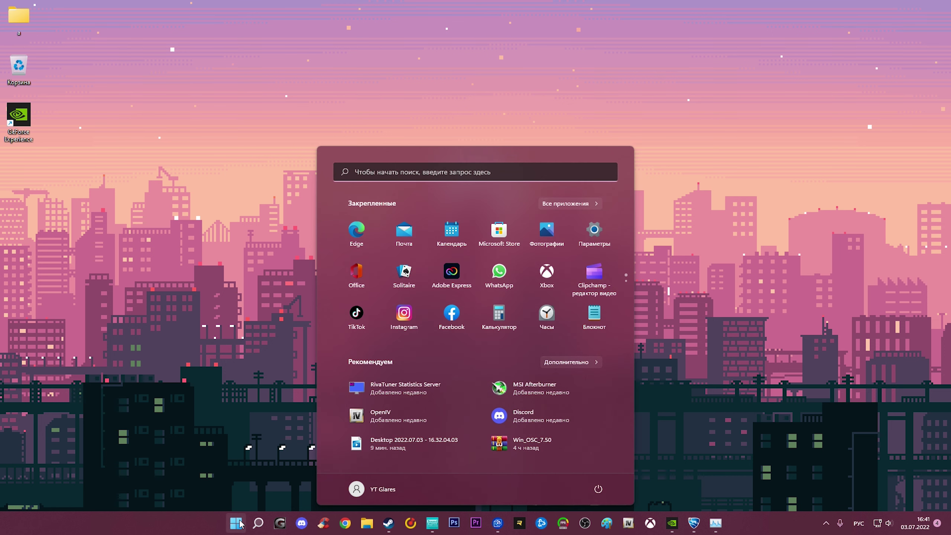
left_click(193, 360)
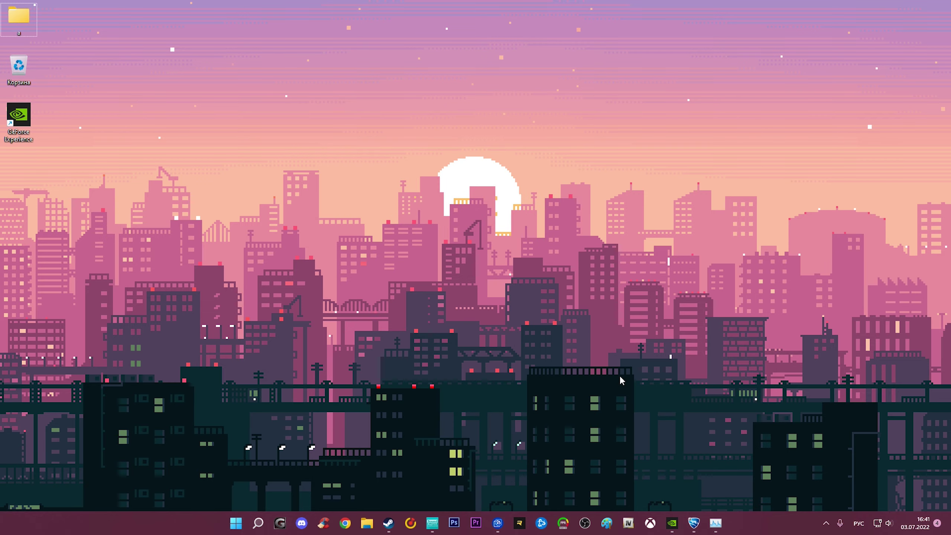
- Apply the fiery dark citadel wallpaper in Wallpaper Engine, followed by the hooded elf one with red eyes, showing the desktop for each
left_click(500, 523)
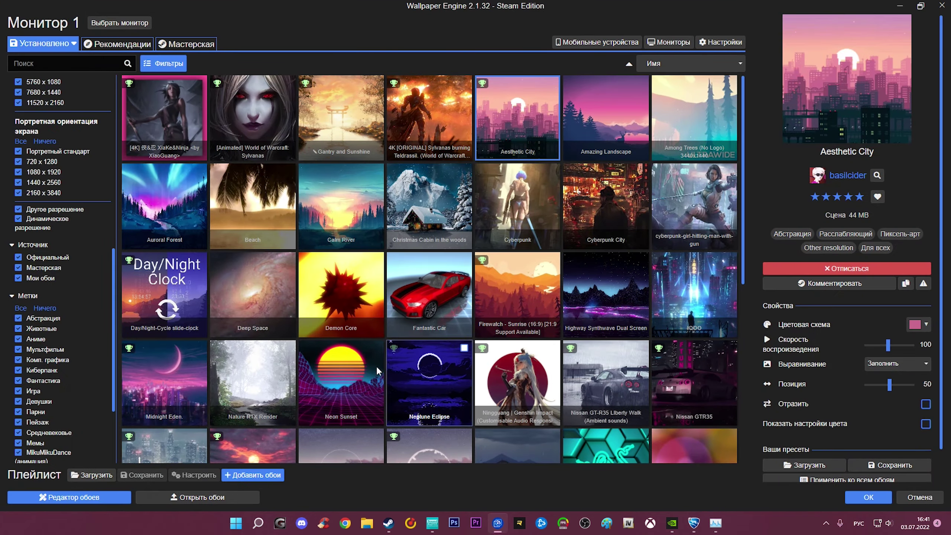
left_click(500, 522)
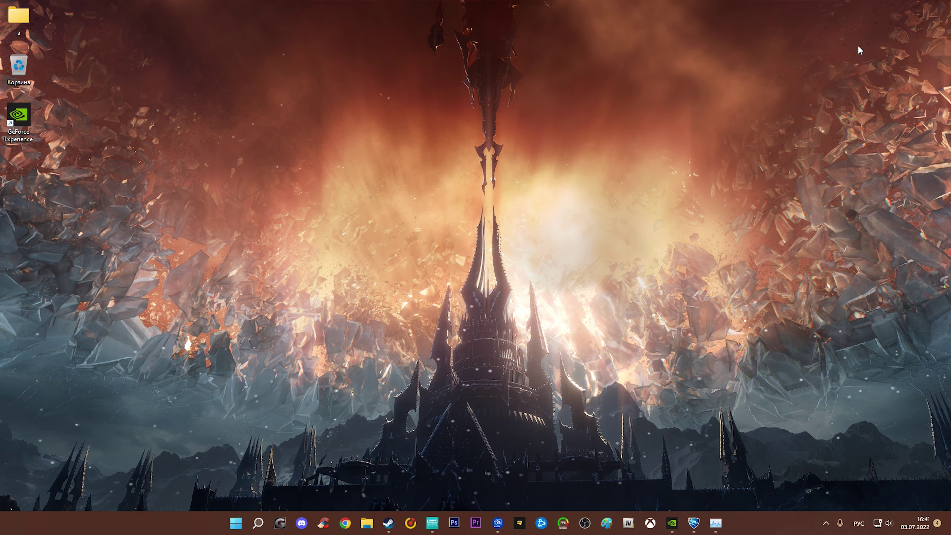
left_click(497, 522)
left_click(900, 5)
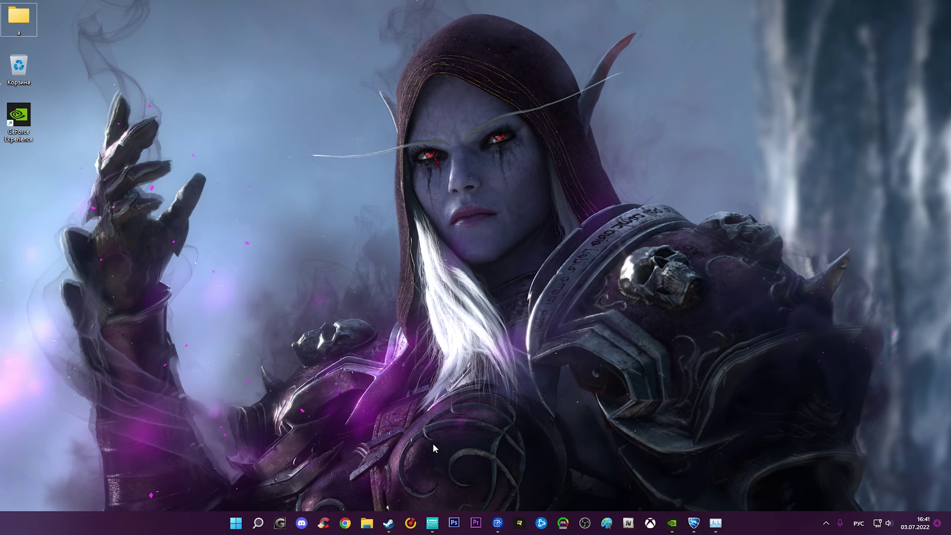